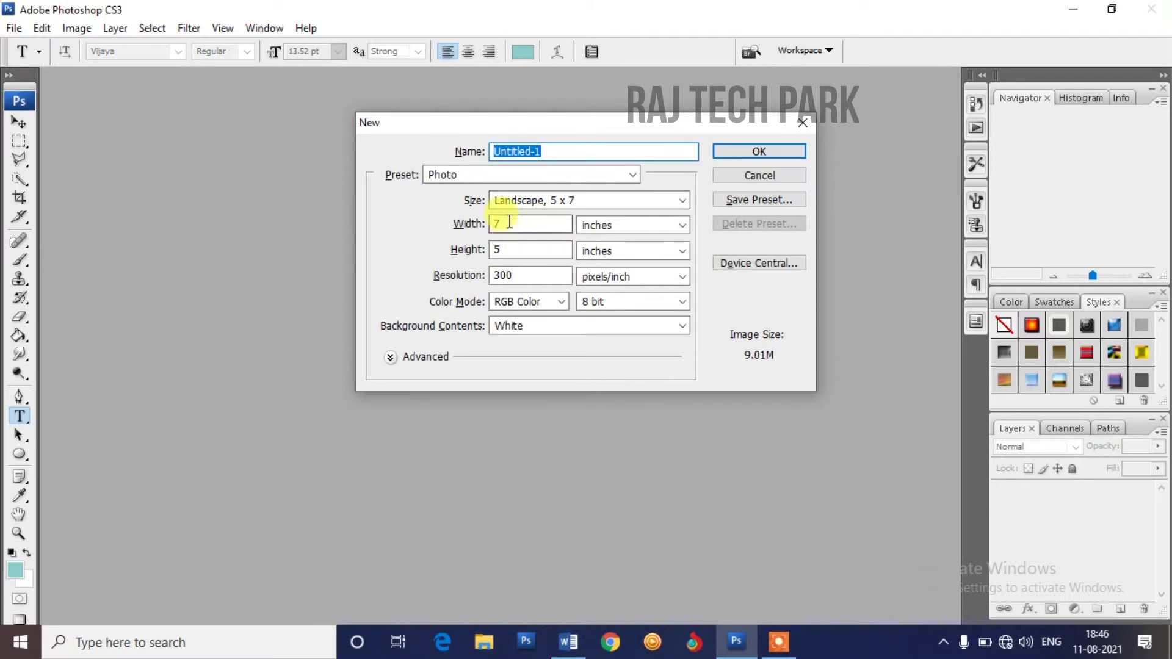
# Create a new 7 x 5 inch landscape document at 300 pixels/inch in 8 bit RGB Color with a white background
pyautogui.doubleClick(519, 249)
pyautogui.doubleClick(528, 271)
pyautogui.click(542, 275)
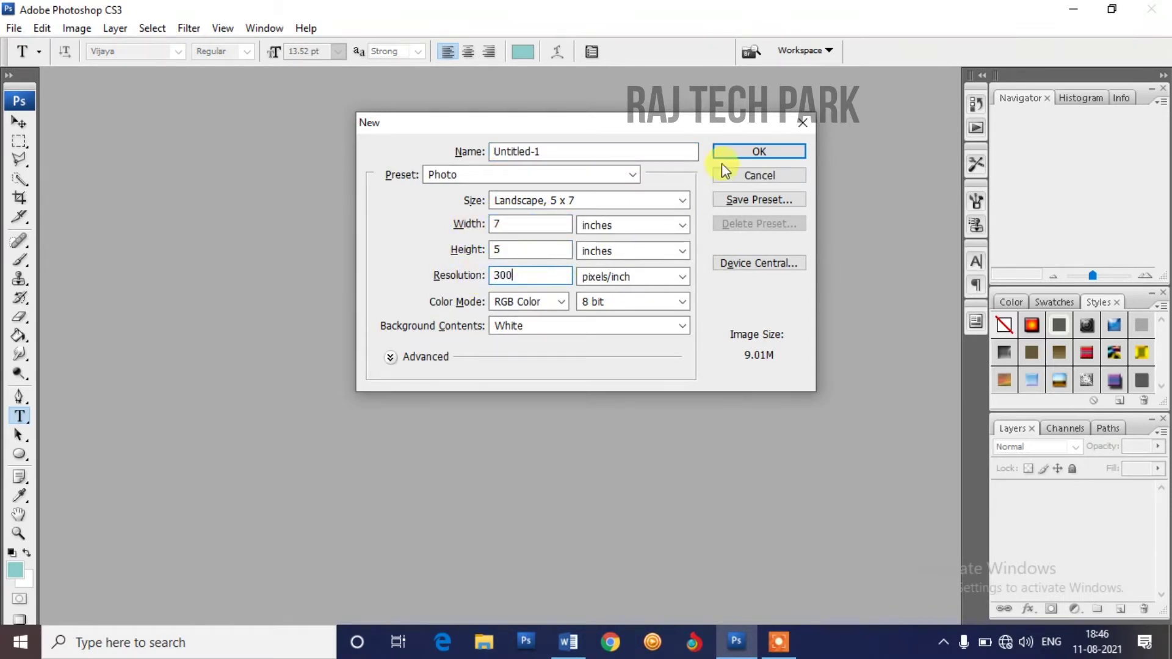
pyautogui.click(738, 147)
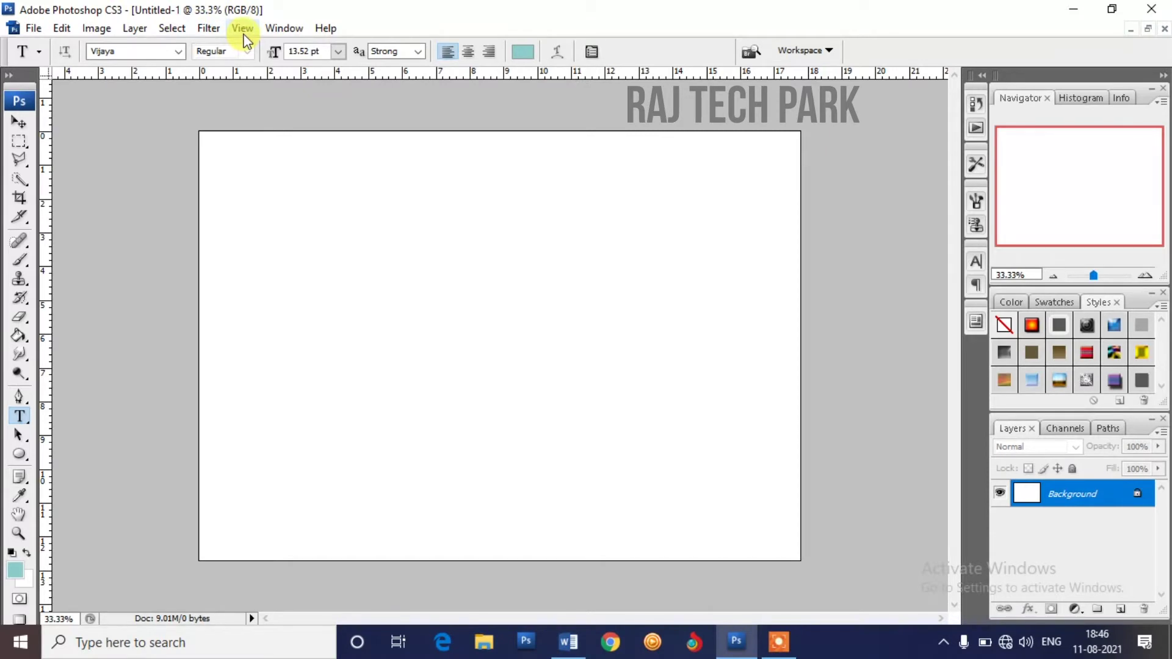
# Place three horizontal guides near the canvas's upper edge, about 0.4, 0.8 and 1.2 cm down
pyautogui.moveTo(264, 72); pyautogui.dragTo(264, 144)
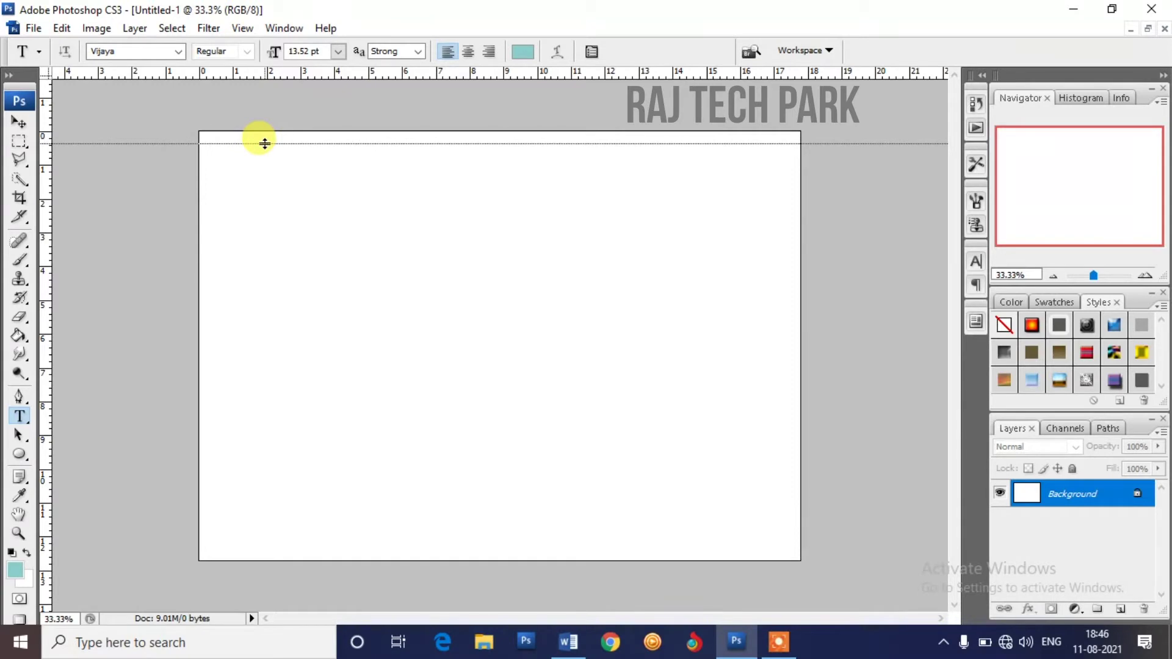
pyautogui.moveTo(264, 143); pyautogui.dragTo(264, 144)
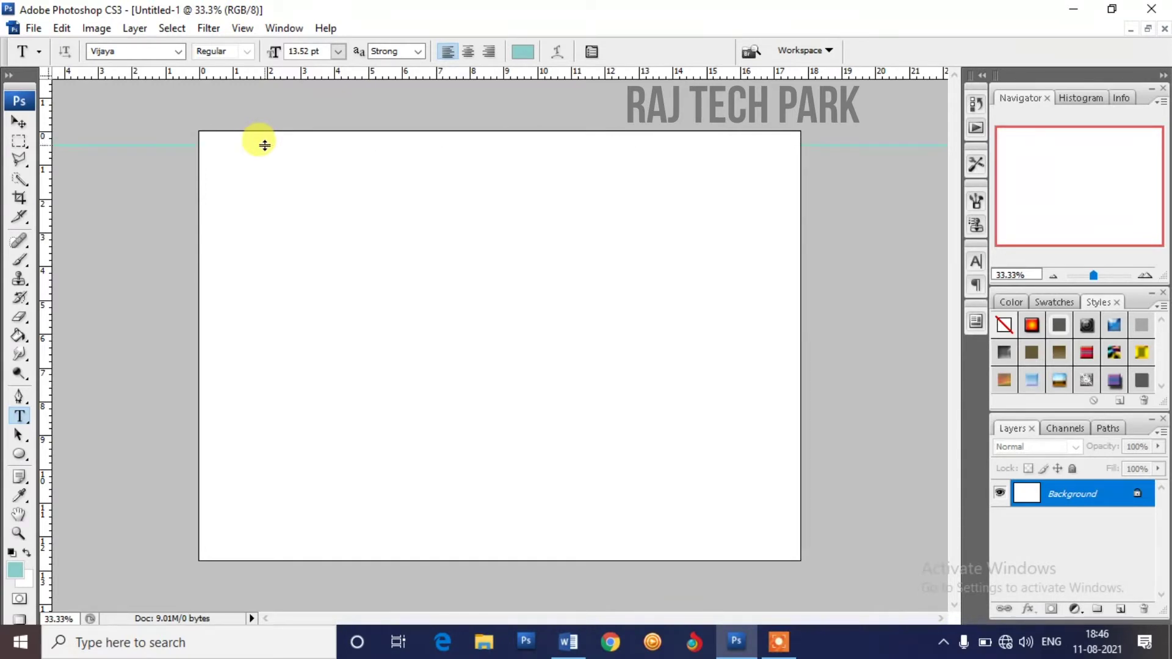
pyautogui.moveTo(284, 76); pyautogui.dragTo(284, 158)
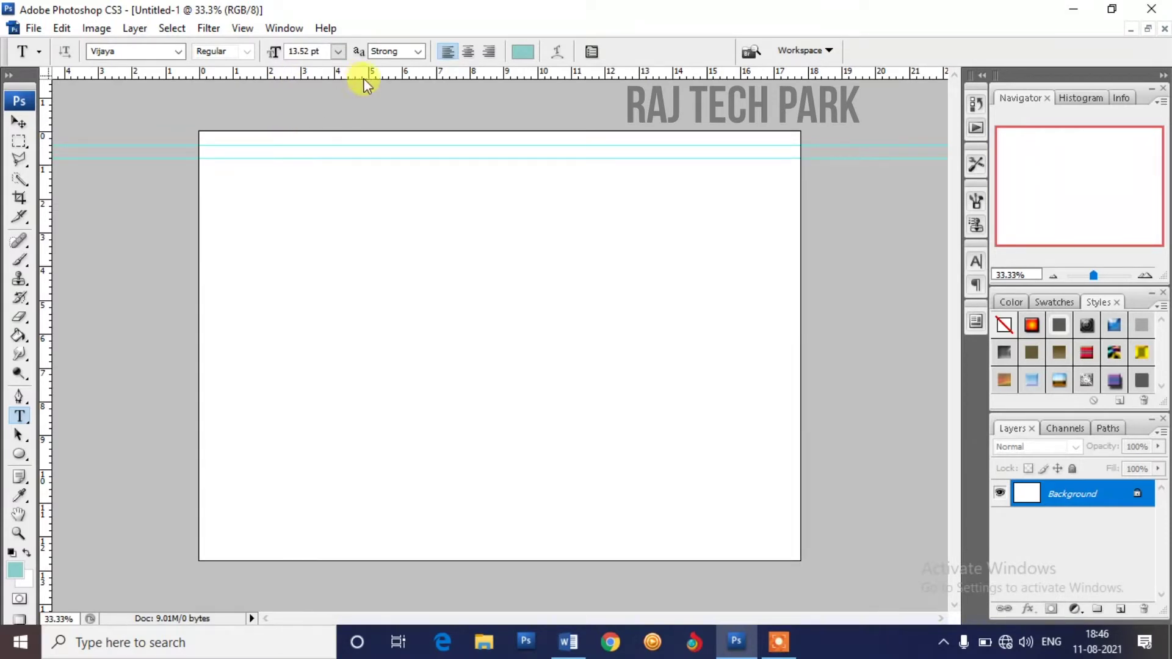
pyautogui.moveTo(388, 79); pyautogui.dragTo(386, 170)
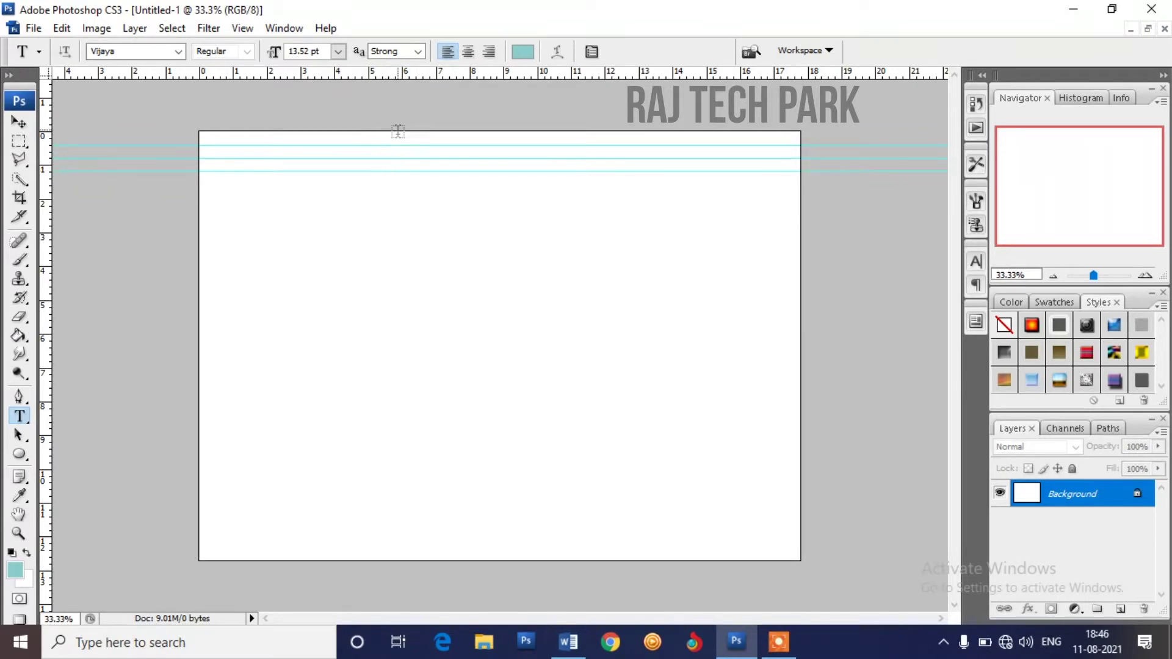
# Place three horizontal guides near the canvas's lower edge, at about 12.4, 12 and 11.7 cm
pyautogui.moveTo(398, 78); pyautogui.dragTo(377, 550)
pyautogui.moveTo(375, 76); pyautogui.dragTo(375, 537)
pyautogui.rightClick(376, 537)
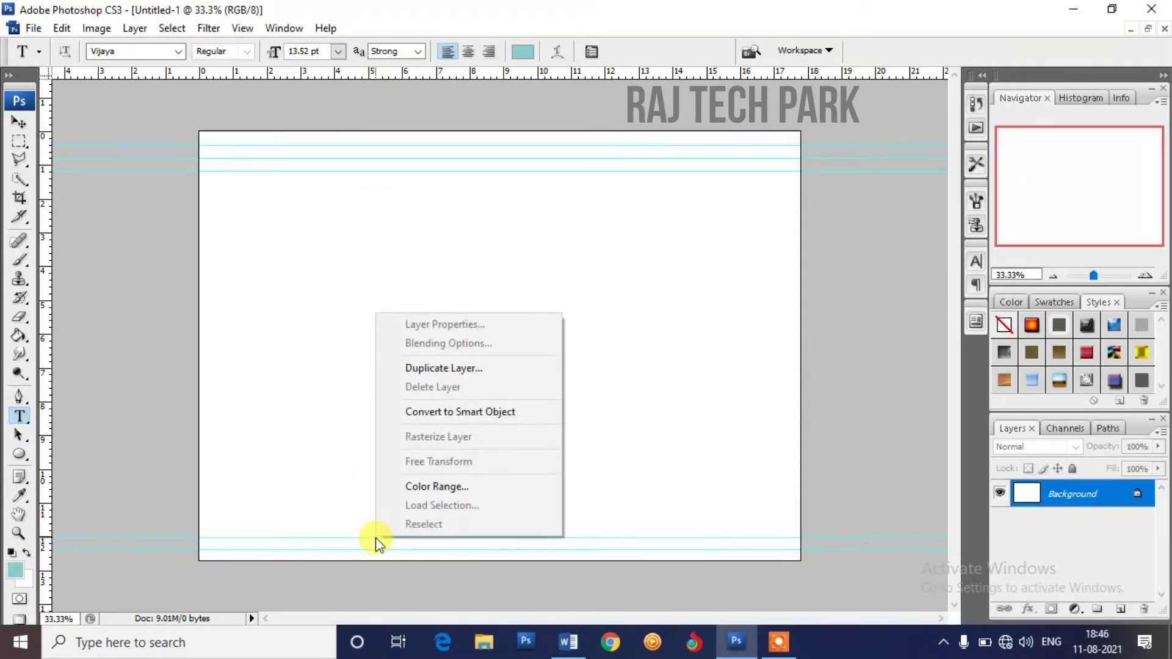
pyautogui.click(327, 496)
pyautogui.moveTo(392, 71); pyautogui.dragTo(384, 526)
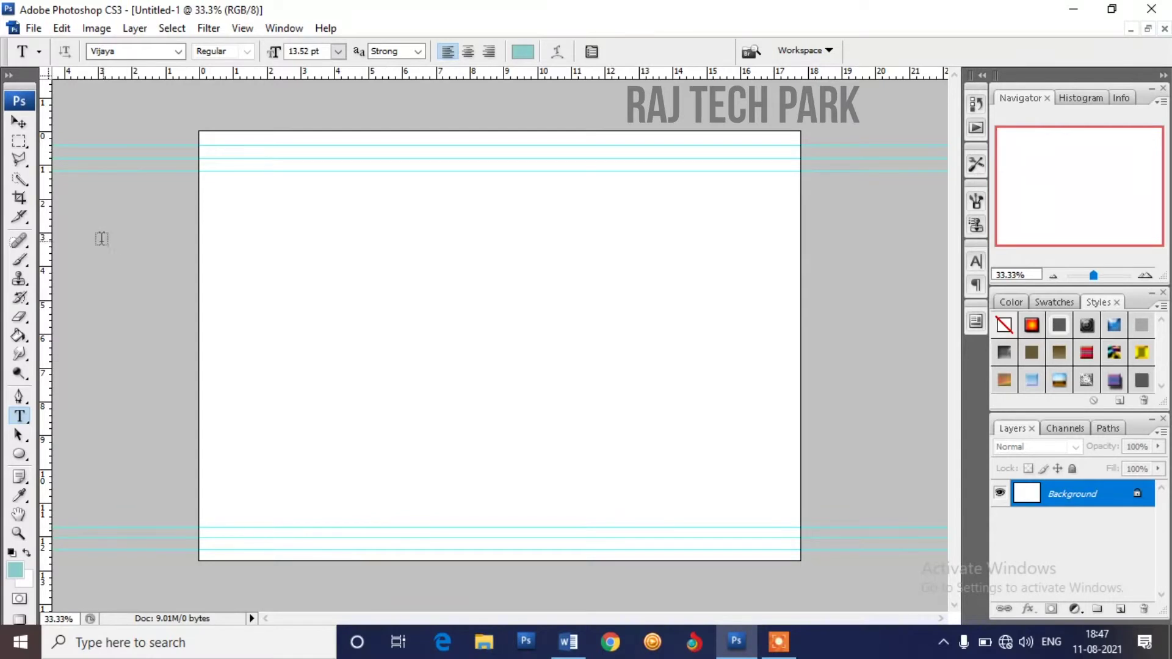
# Place three vertical guides near the canvas's left edge, at about 0.4, 0.8 and 1.2 cm
pyautogui.moveTo(45, 238); pyautogui.dragTo(214, 247)
pyautogui.moveTo(46, 315); pyautogui.dragTo(227, 310)
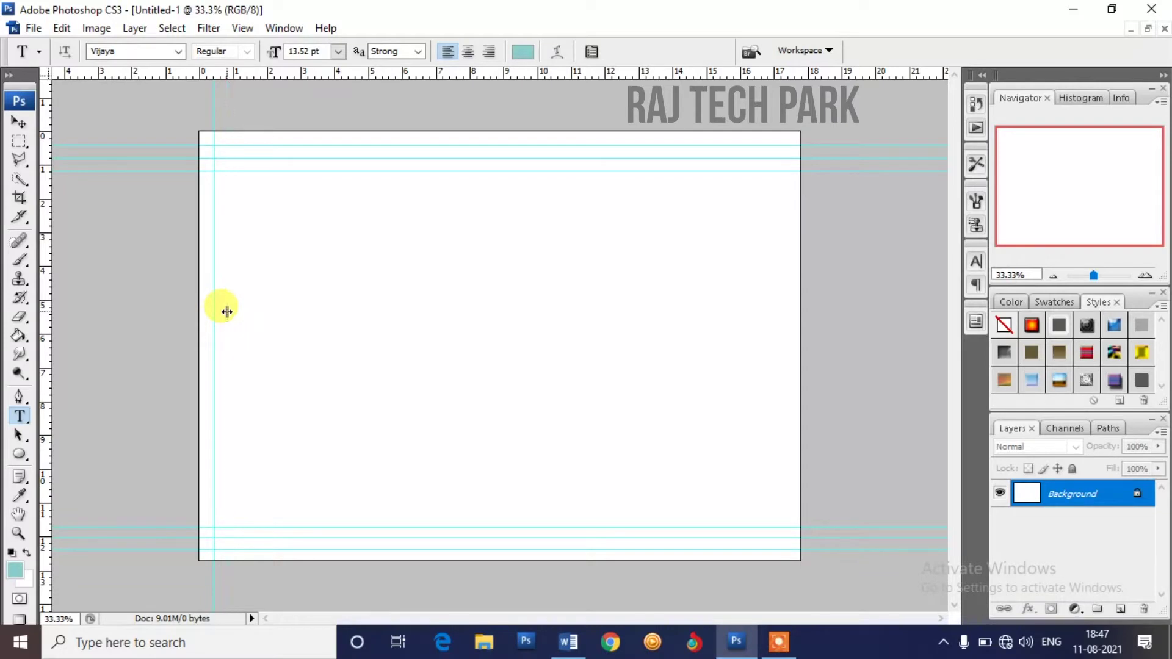
pyautogui.moveTo(46, 320); pyautogui.dragTo(239, 318)
# Place three vertical guides near the canvas's right edge, at about 17.4, 17 and 16.6 cm
pyautogui.moveTo(49, 306); pyautogui.dragTo(788, 332)
pyautogui.moveTo(45, 307); pyautogui.dragTo(775, 323)
pyautogui.moveTo(49, 381); pyautogui.dragTo(765, 401)
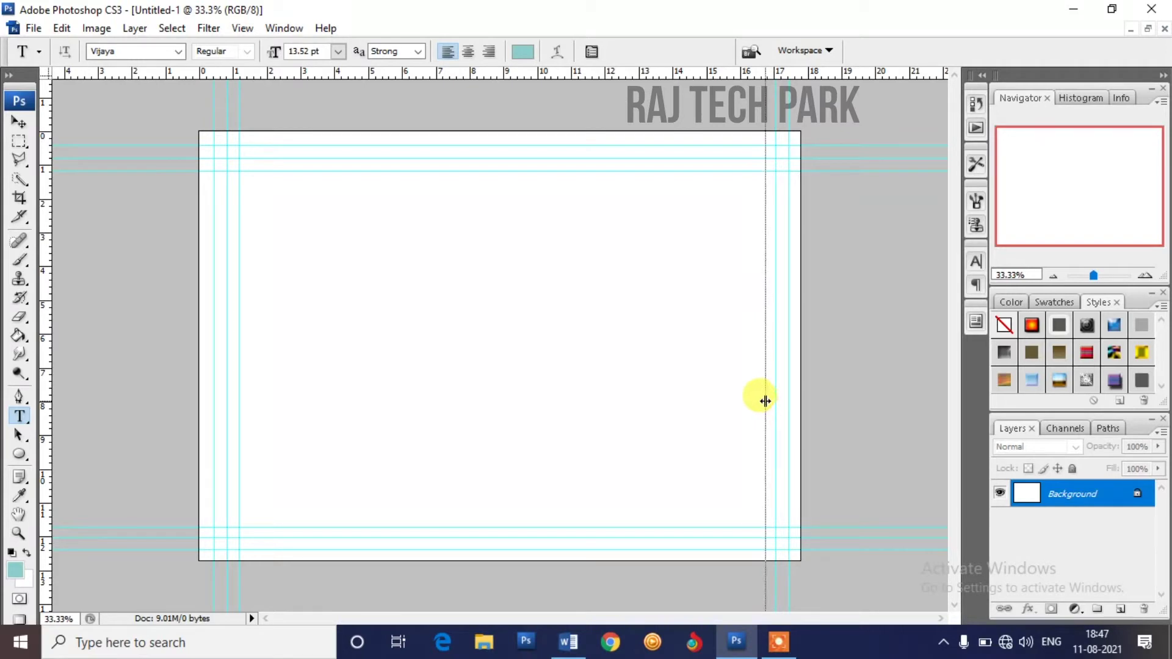
pyautogui.moveTo(765, 401); pyautogui.dragTo(761, 401)
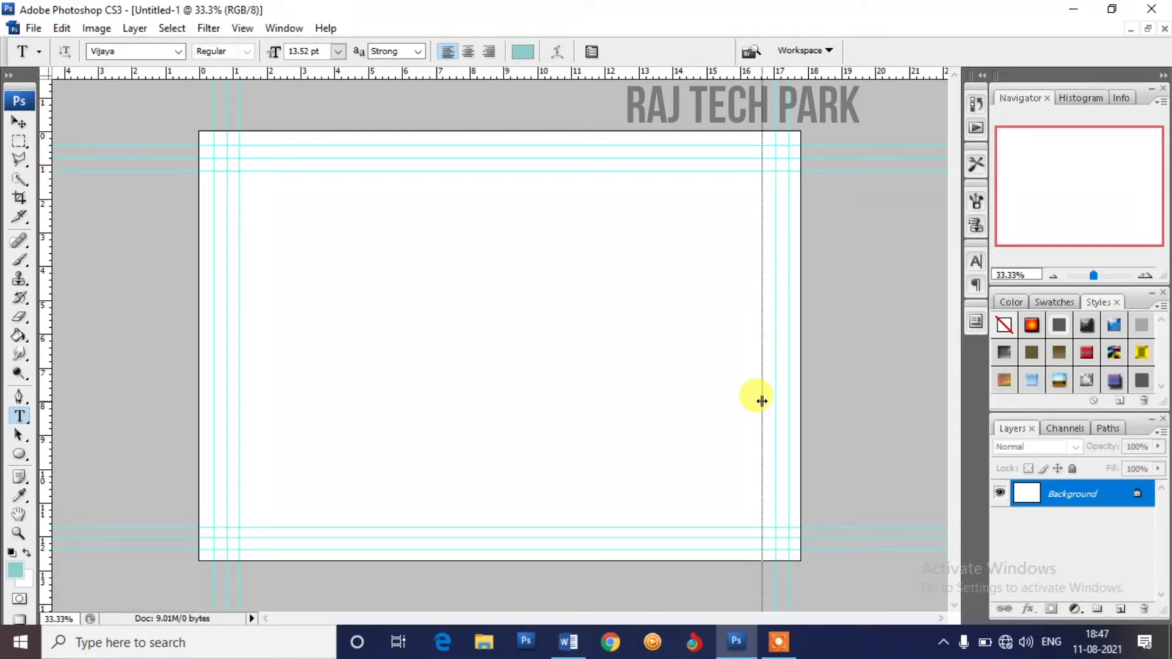
pyautogui.moveTo(762, 401); pyautogui.dragTo(762, 401)
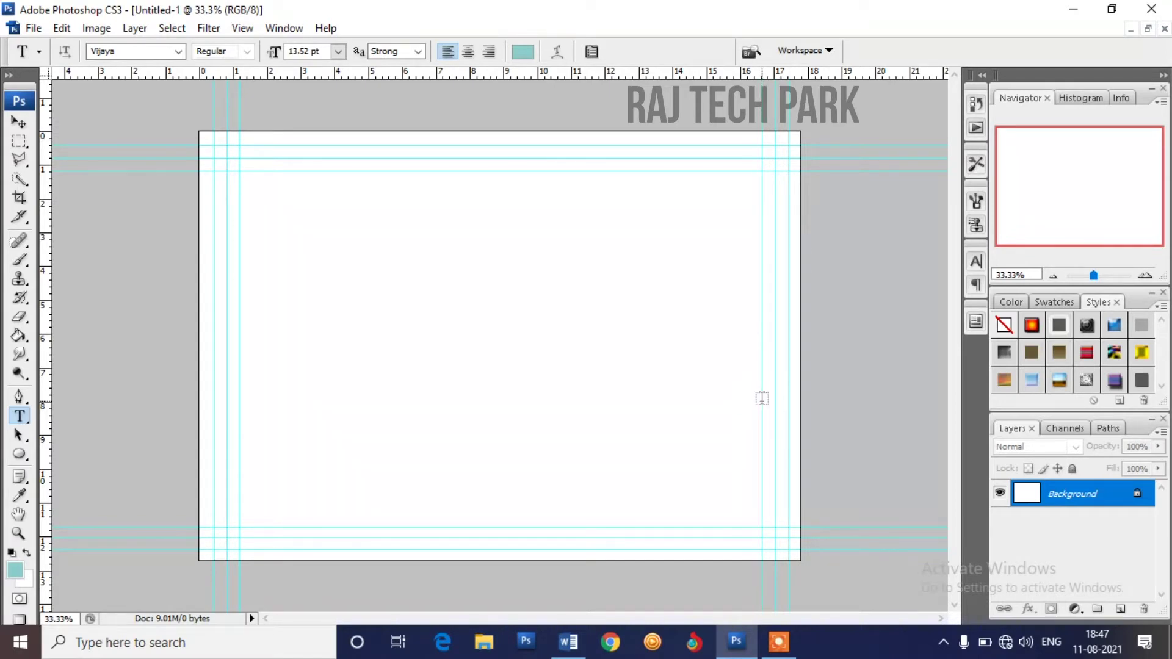
pyautogui.rightClick(394, 235)
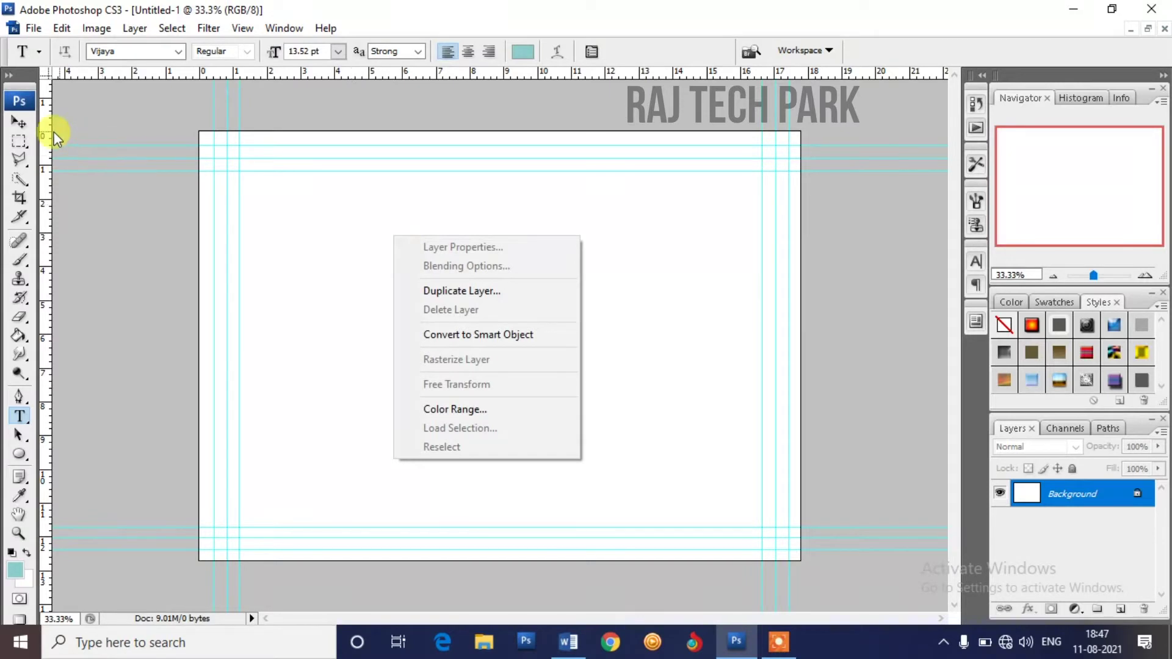
pyautogui.click(17, 138)
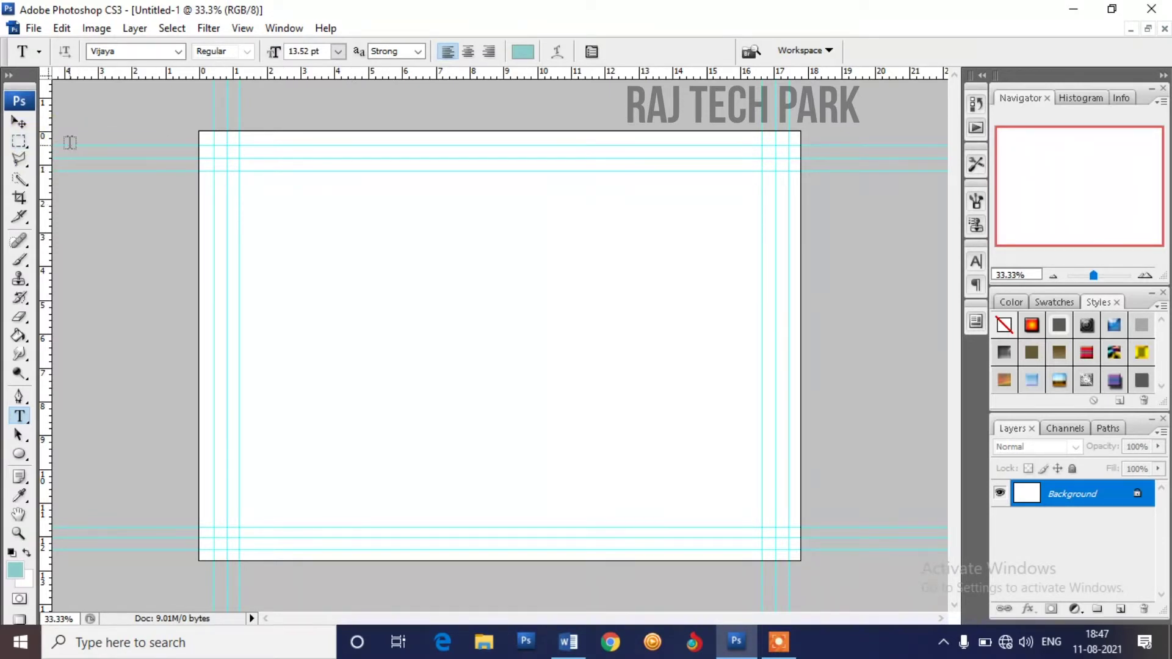
# Select the rectangle bounded by the outermost guides with the Rectangular Marquee and convert the Background into the regular layer Layer 0
pyautogui.click(21, 141)
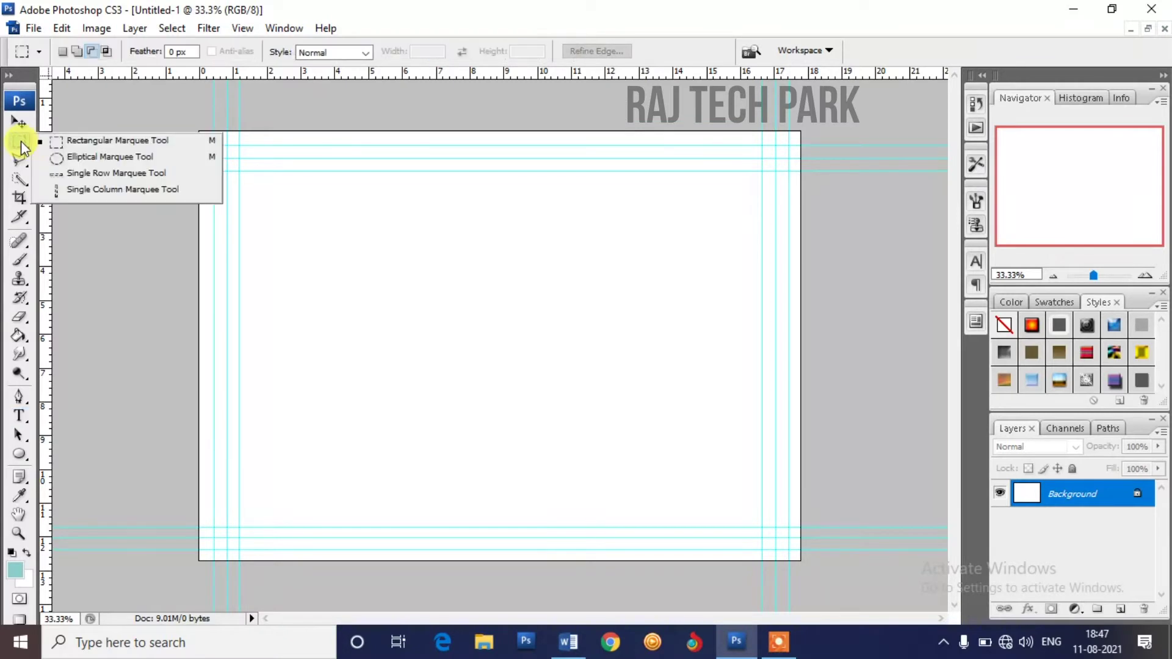
pyautogui.click(79, 141)
pyautogui.moveTo(213, 146); pyautogui.dragTo(781, 544)
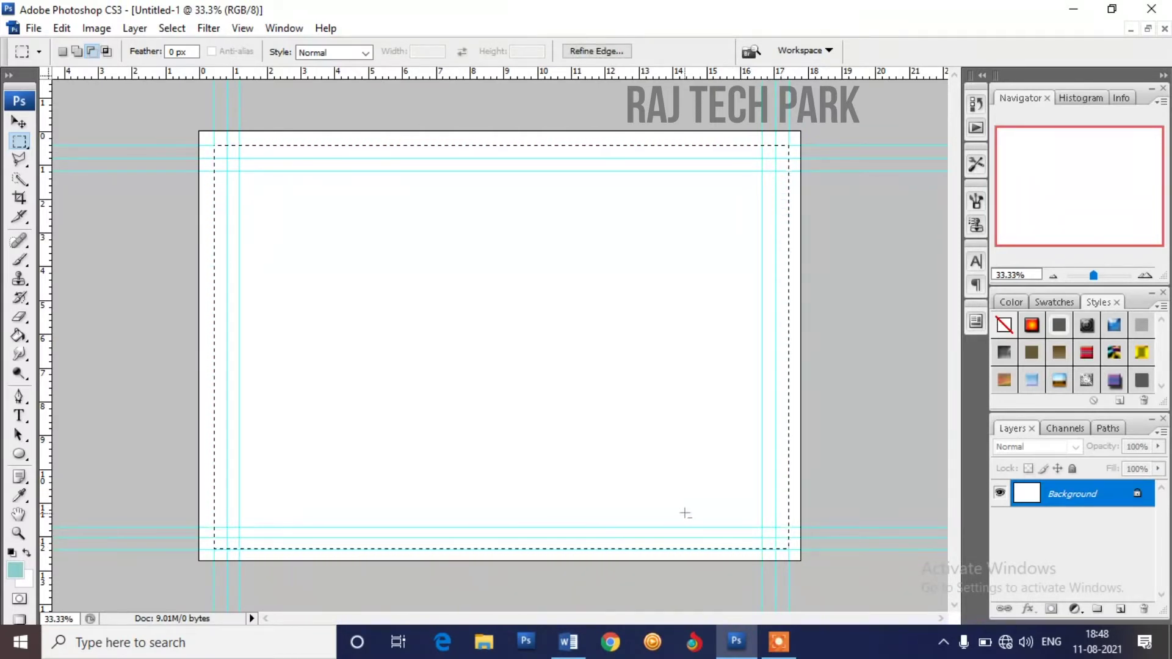
pyautogui.doubleClick(1106, 491)
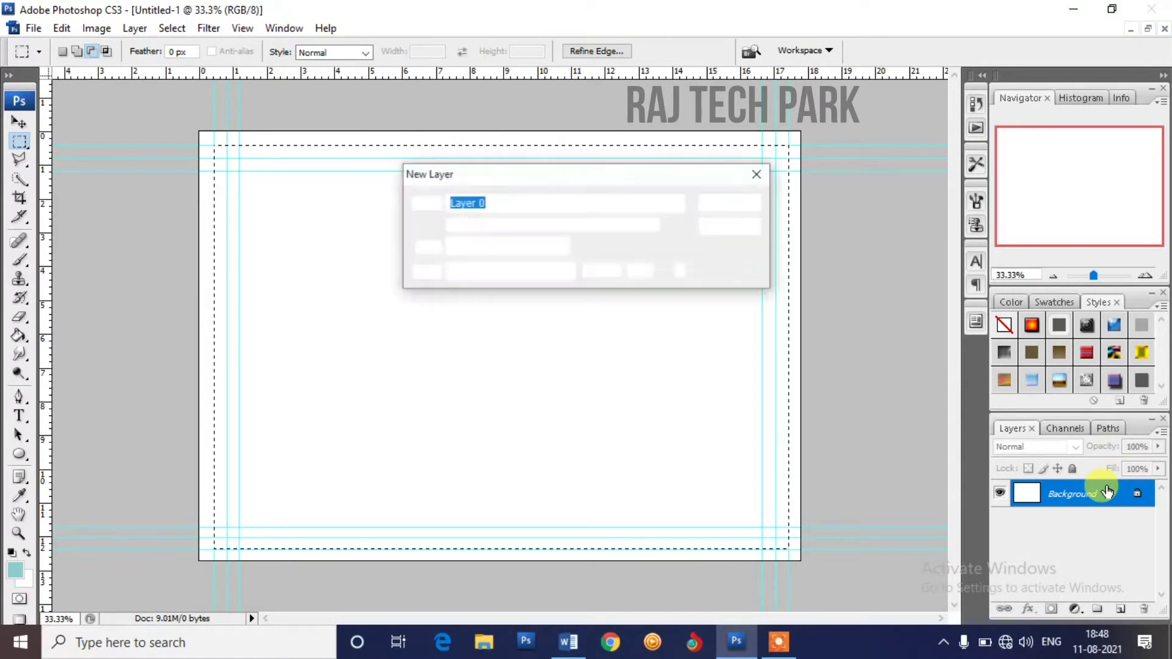
pyautogui.press('Return')
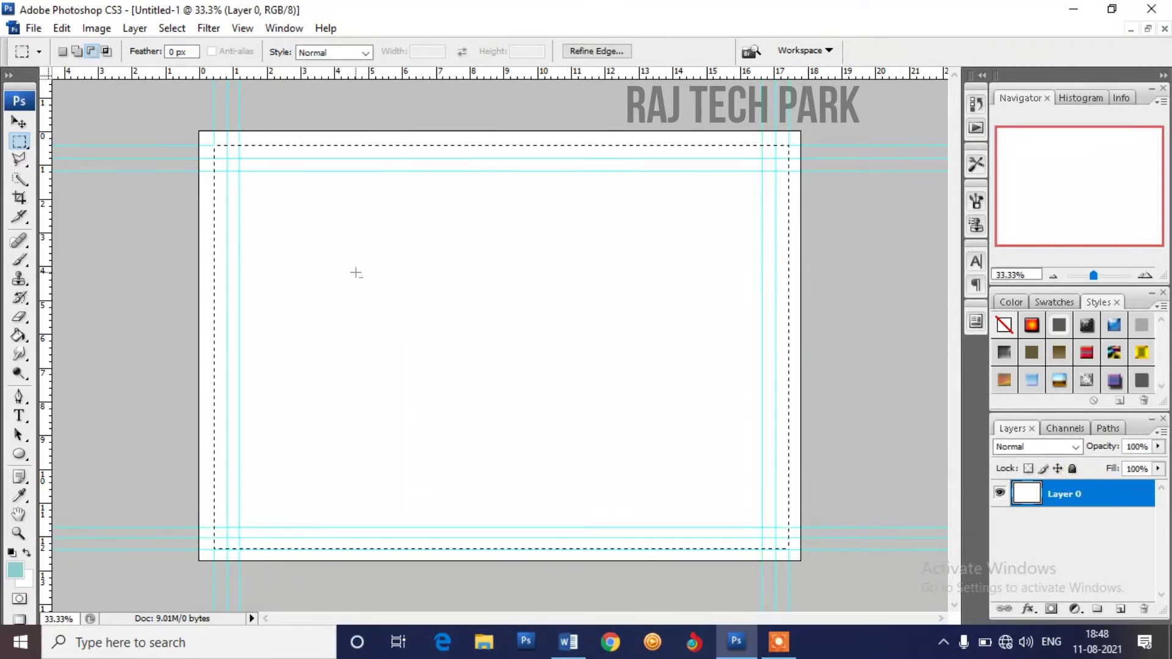
# Subtract stepped notches along the guides from all four corners of the selection, and invert it to select the border
pyautogui.moveTo(19, 147); pyautogui.dragTo(18, 139)
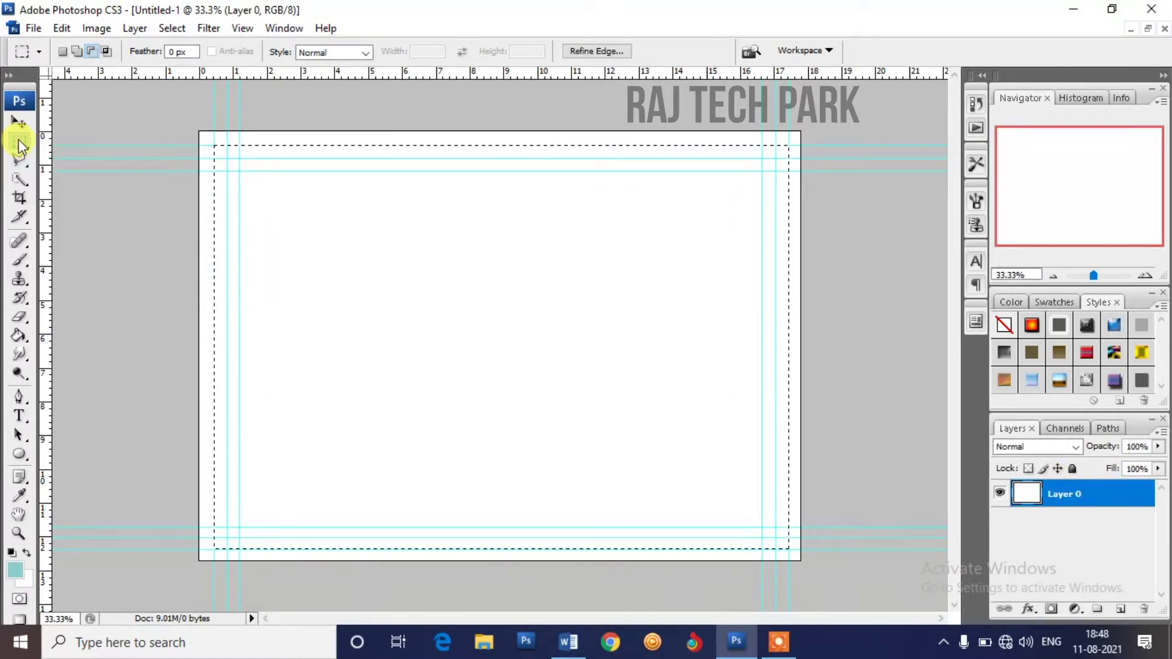
pyautogui.click(91, 52)
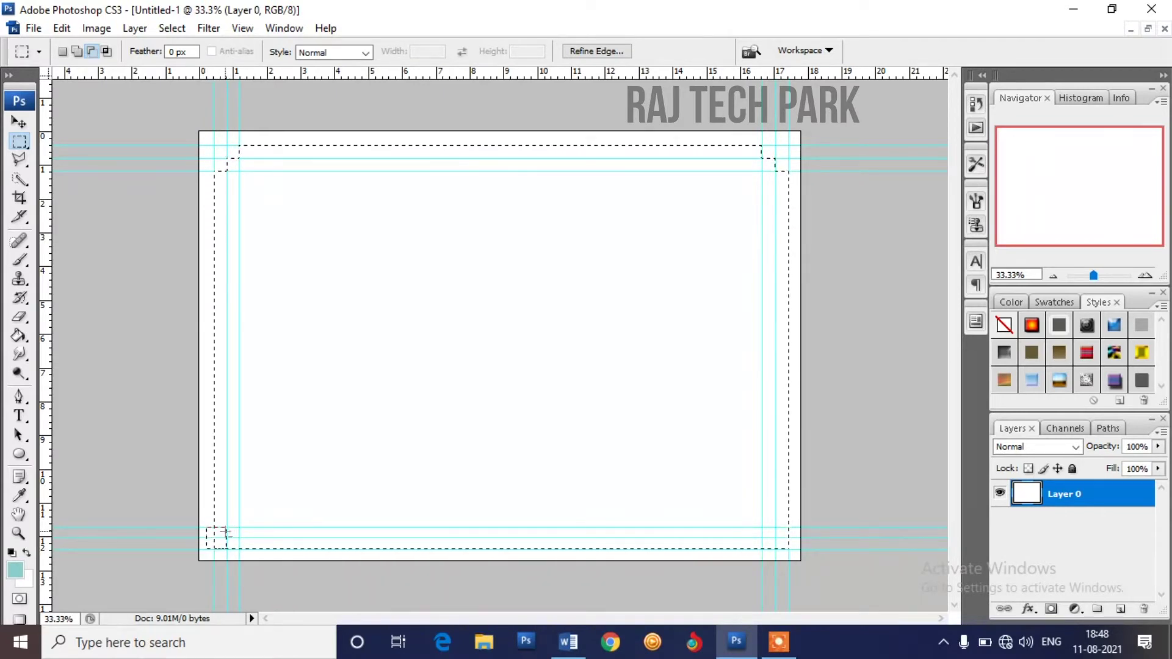
pyautogui.moveTo(226, 529); pyautogui.dragTo(227, 527)
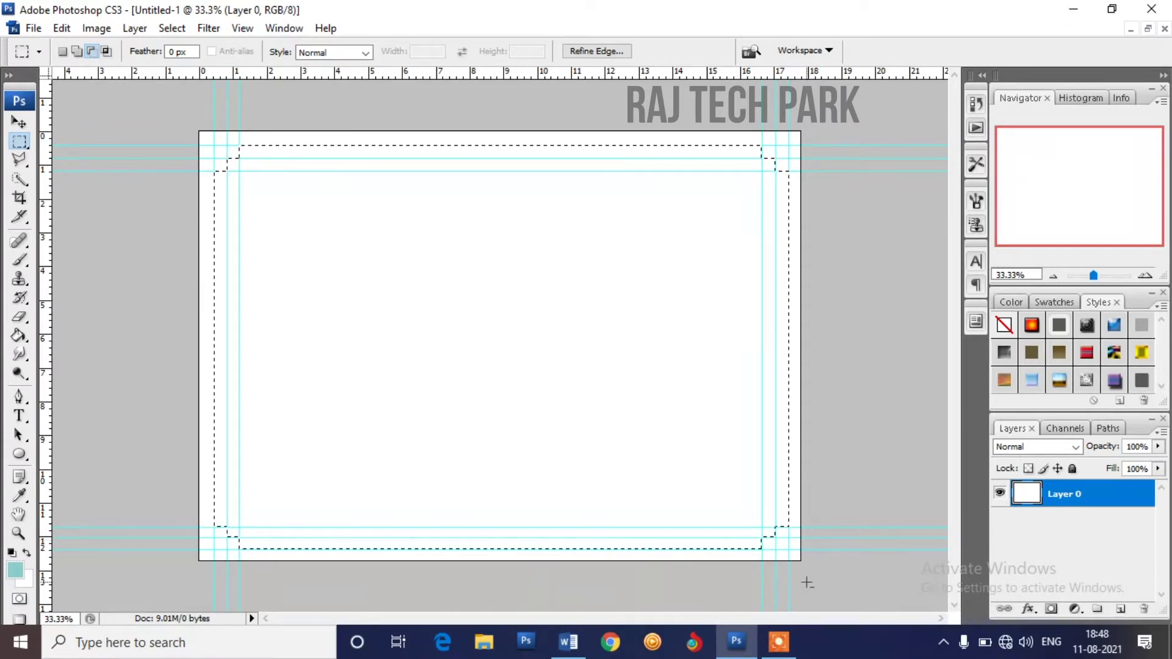
pyautogui.rightClick(506, 221)
pyautogui.click(566, 252)
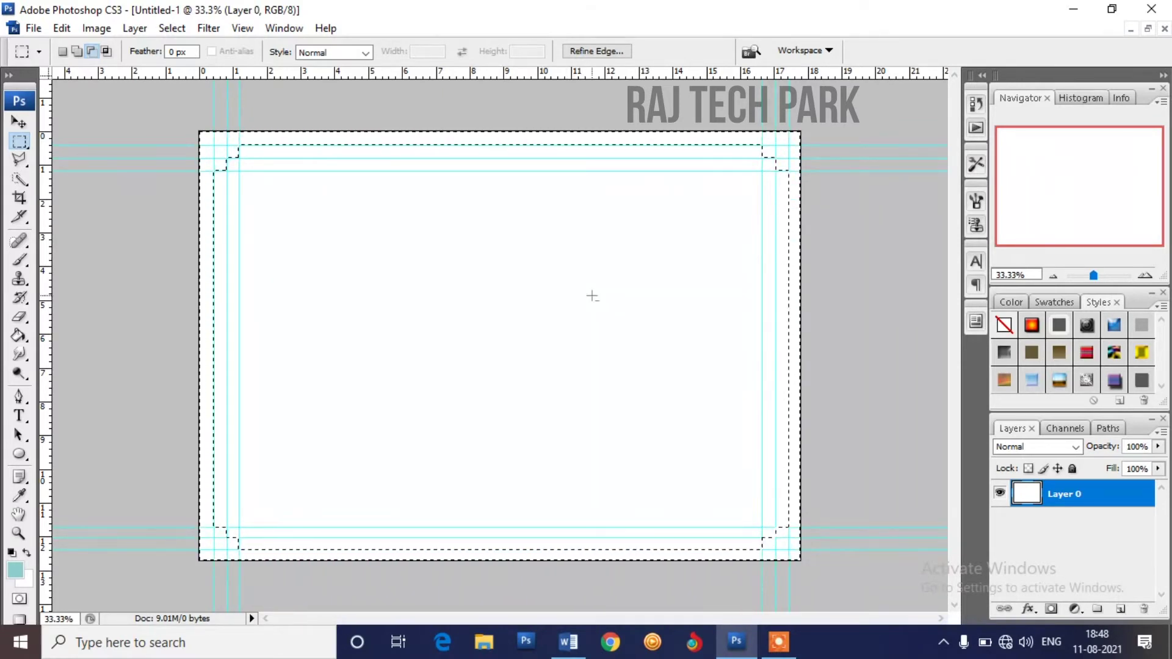
# Fill the border selection with dark red (R 140, G 16, B 24) using the Paint Bucket and copy it to a new layer
pyautogui.click(20, 335)
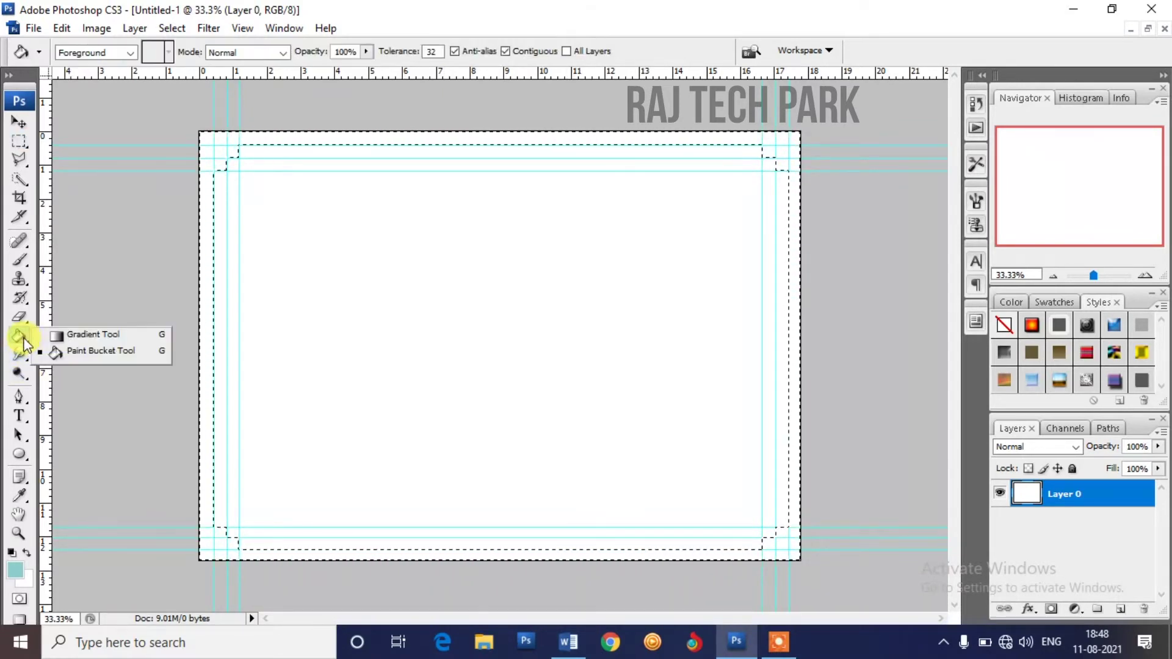
pyautogui.click(91, 350)
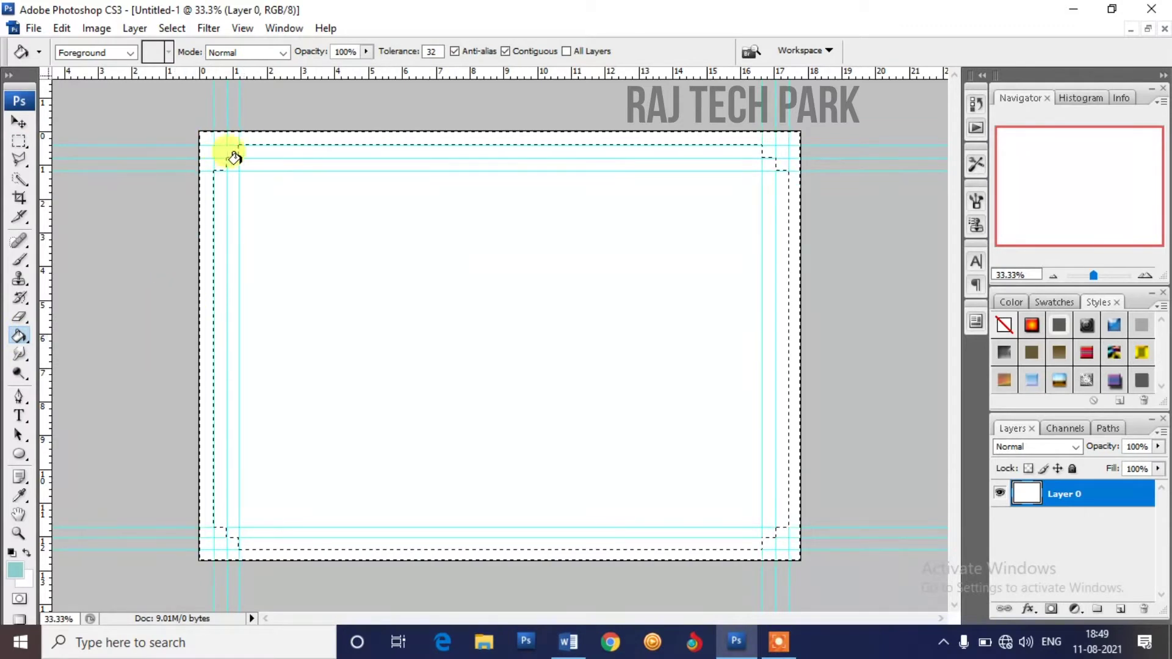
pyautogui.click(15, 570)
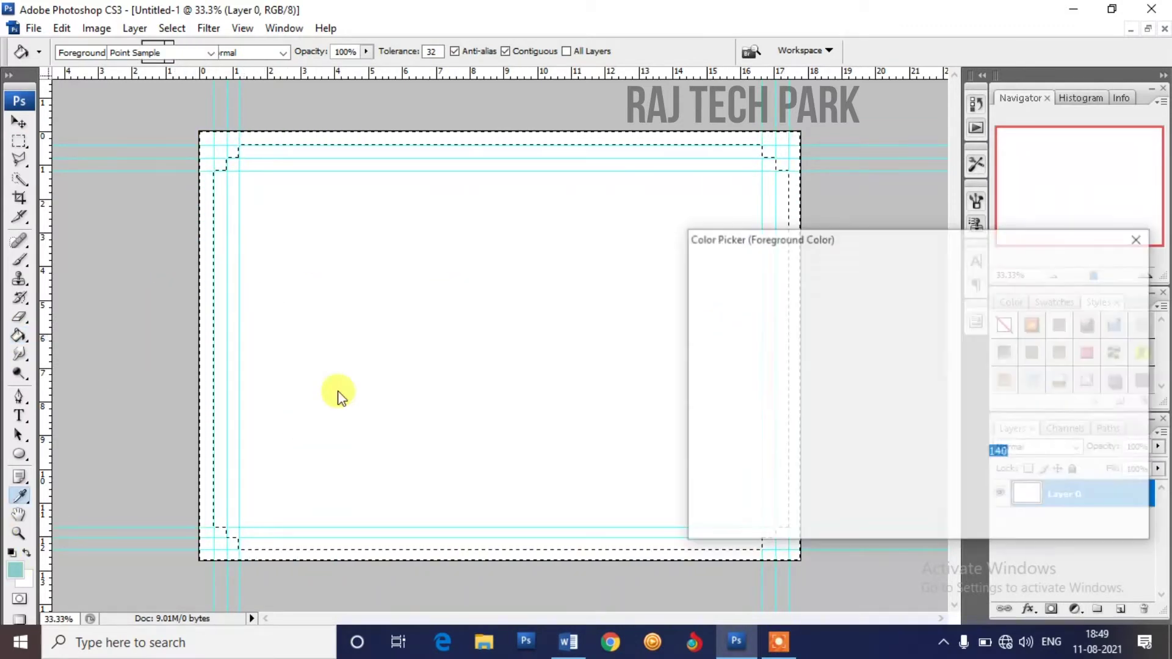
pyautogui.click(717, 482)
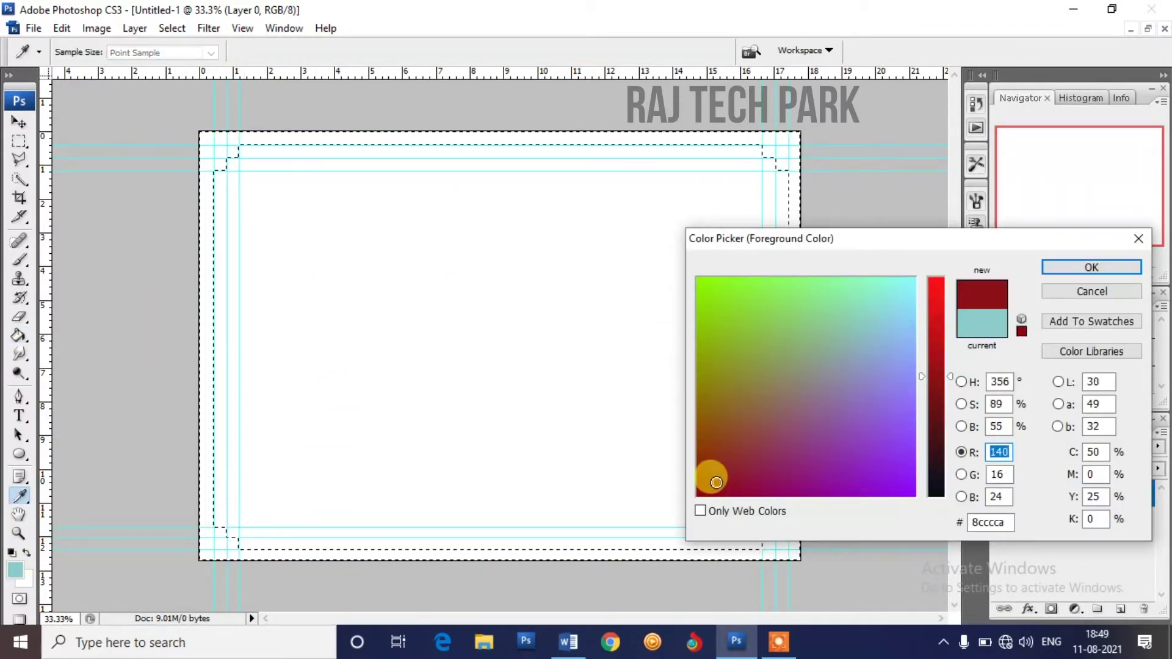
pyautogui.click(1073, 262)
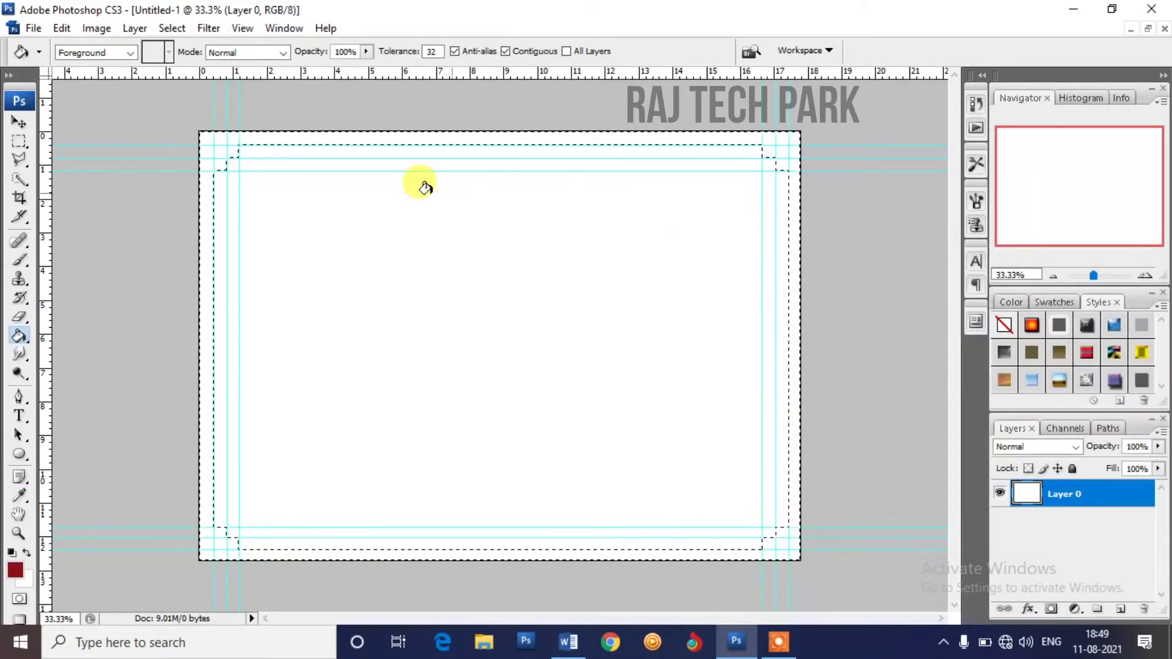
pyautogui.click(205, 143)
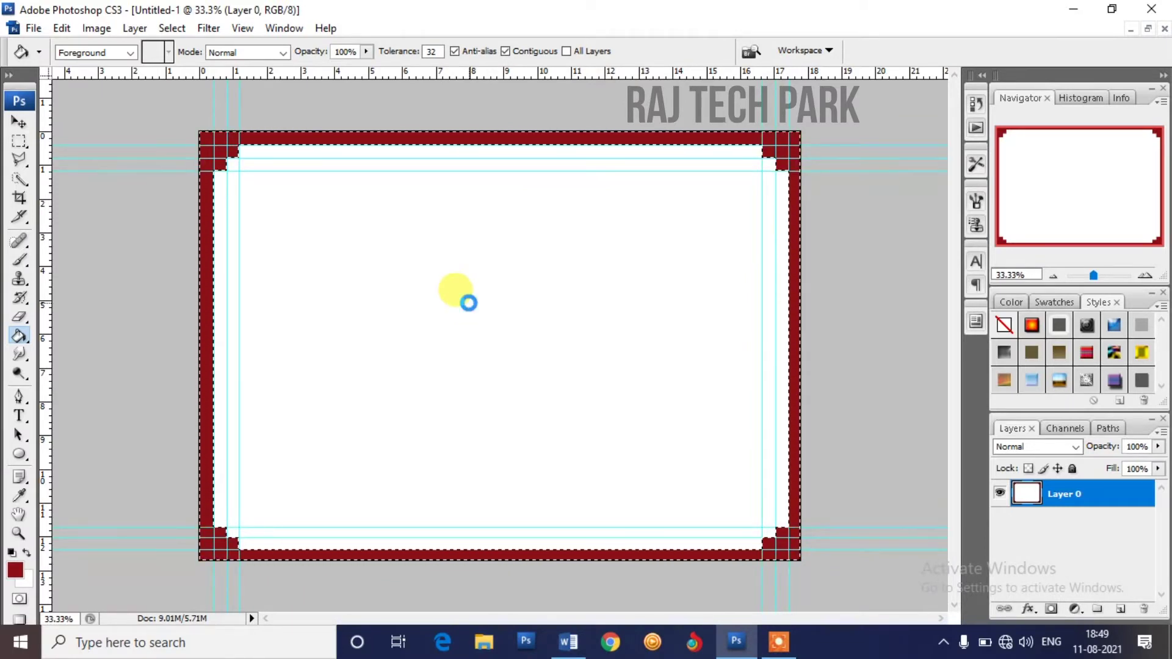
pyautogui.hotkey('ctrl', 'j')
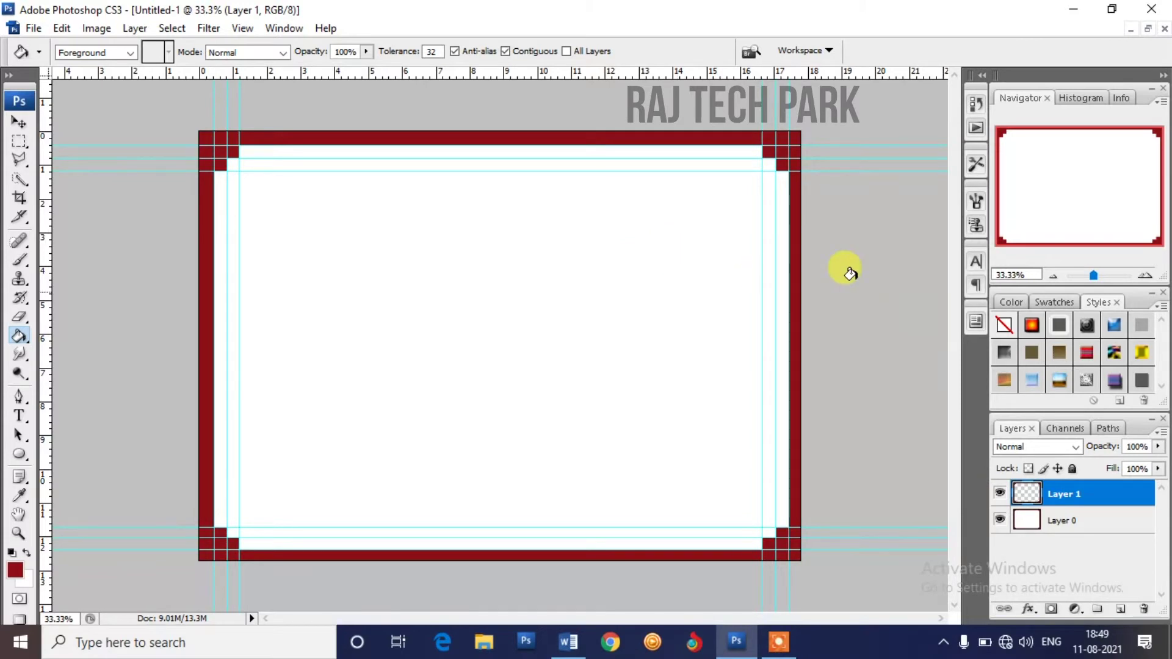
# Try several preset styles on the border layer, ending with the red-to-blue gradient style with drop shadow and bevel
pyautogui.click(1041, 323)
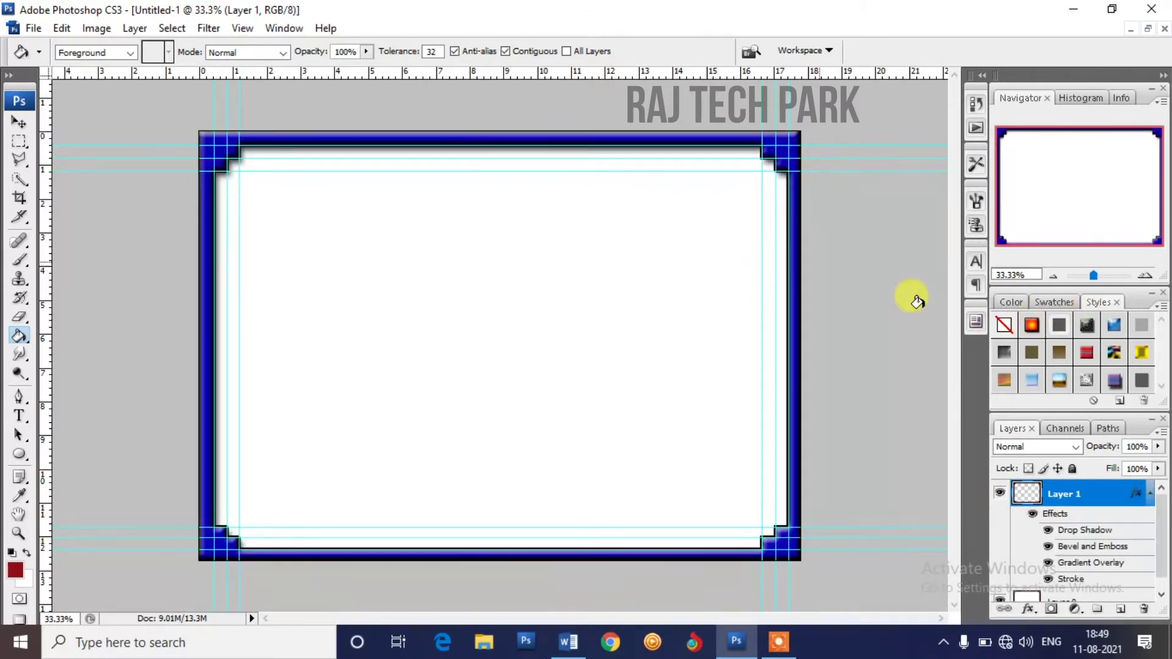
pyautogui.click(1113, 352)
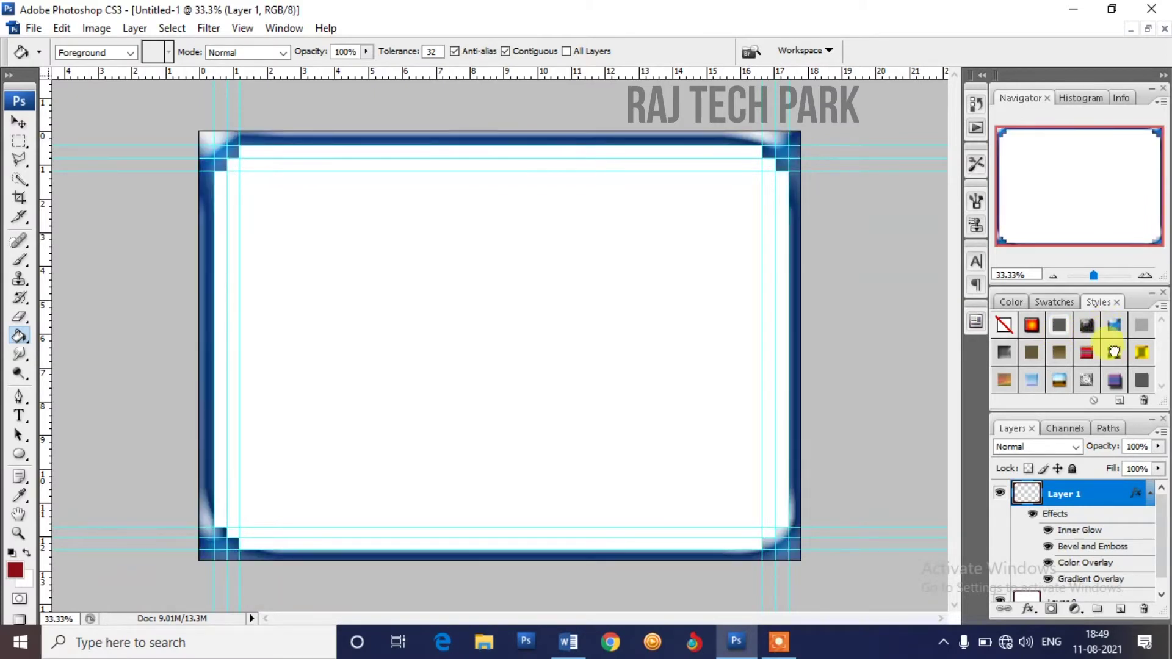
pyautogui.click(1114, 352)
pyautogui.click(1087, 379)
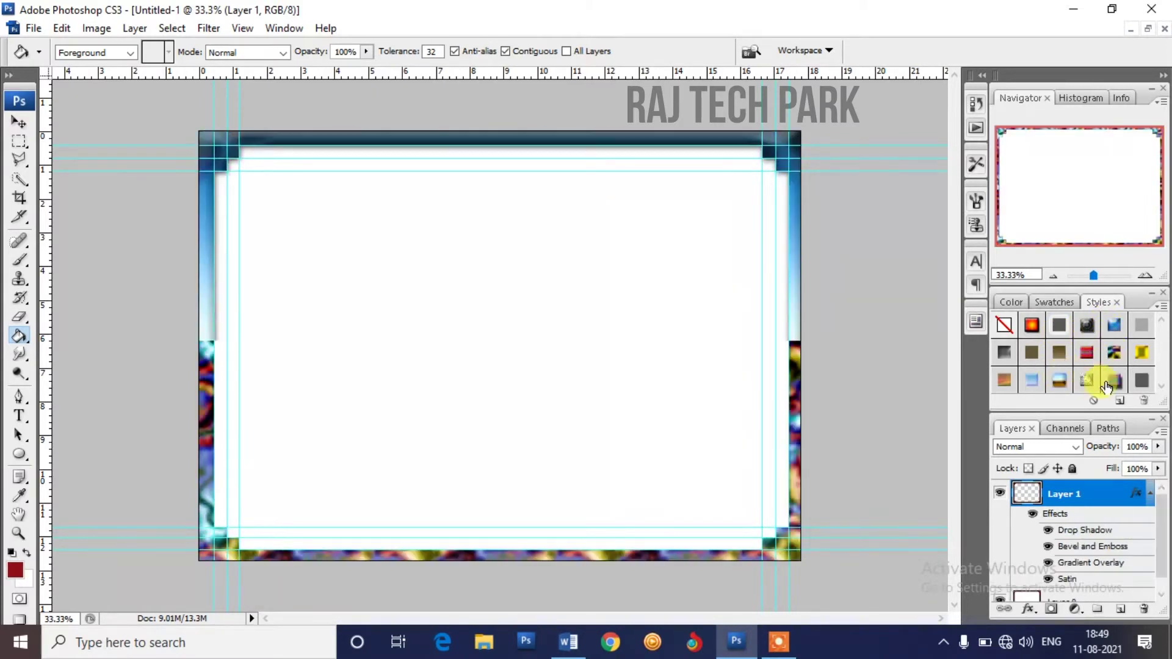
pyautogui.click(1114, 380)
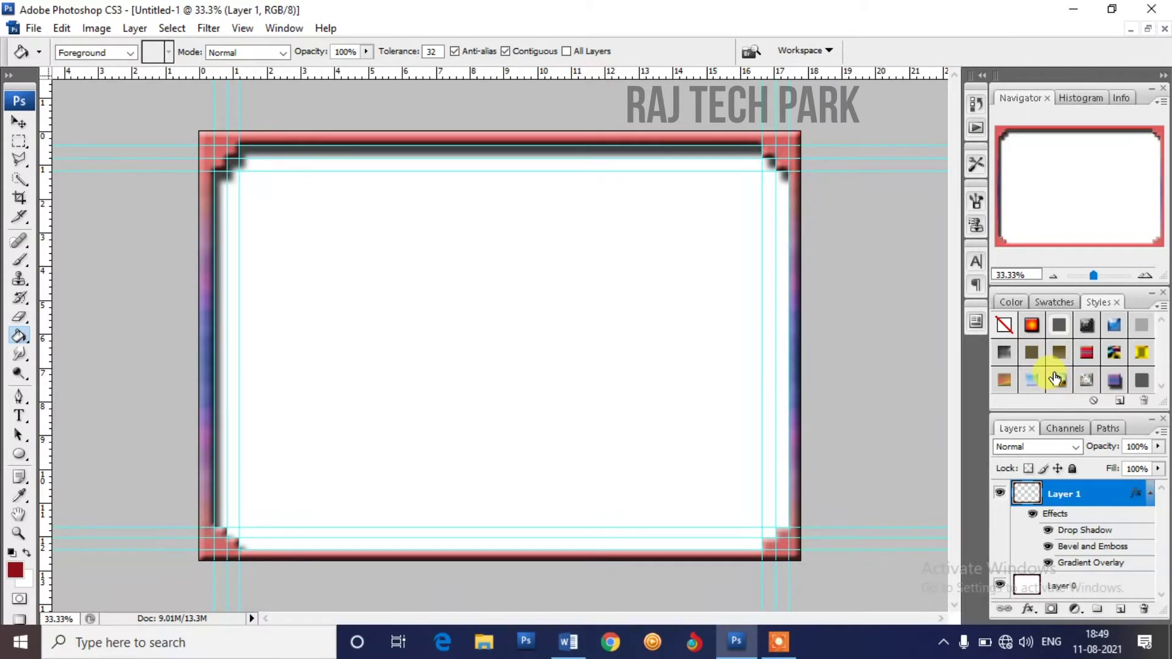
pyautogui.click(1114, 381)
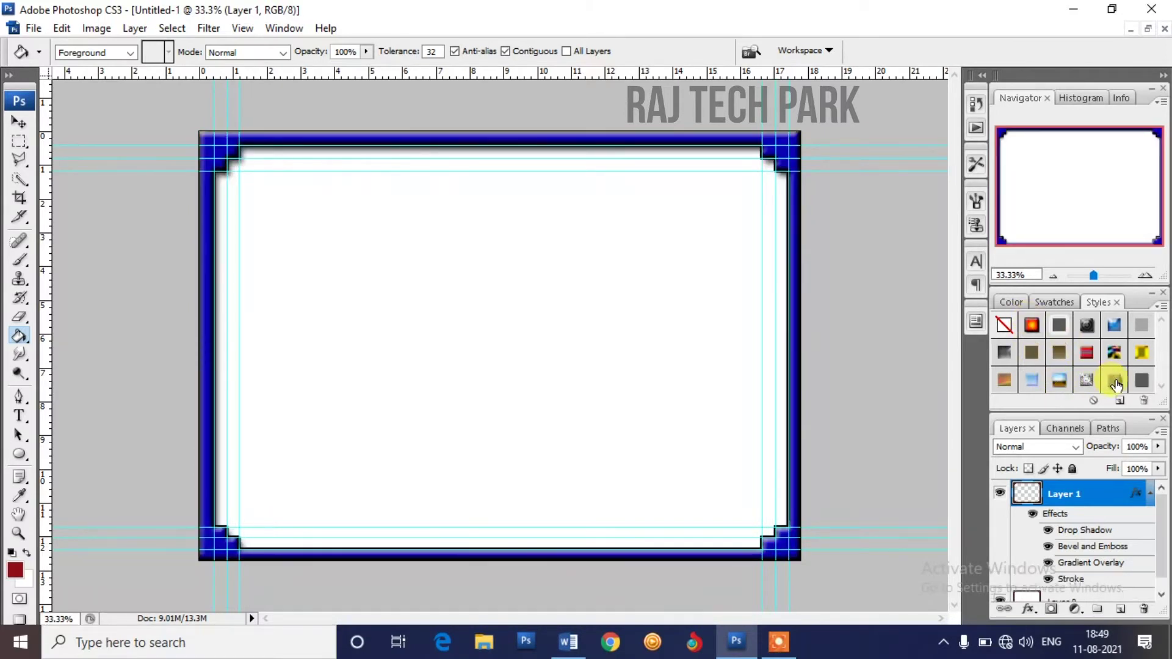
pyautogui.click(1114, 385)
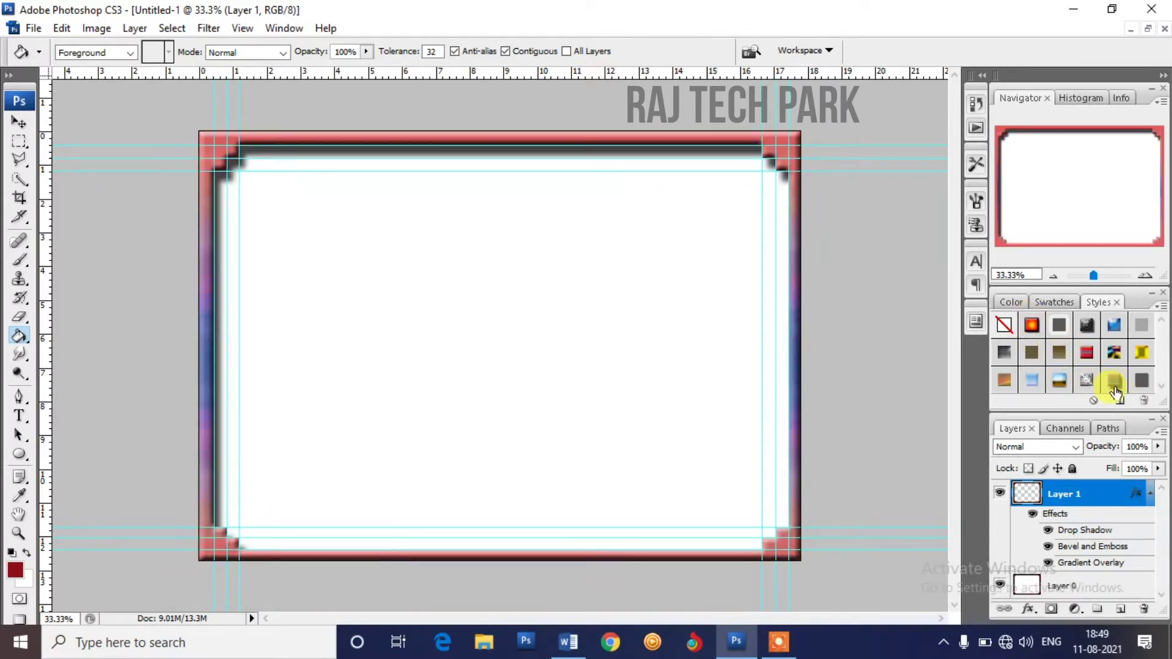
# Try other preset styles on the border layer, ending with the brown-to-olive gradient style with Gradient Overlay and Satin
pyautogui.click(1086, 381)
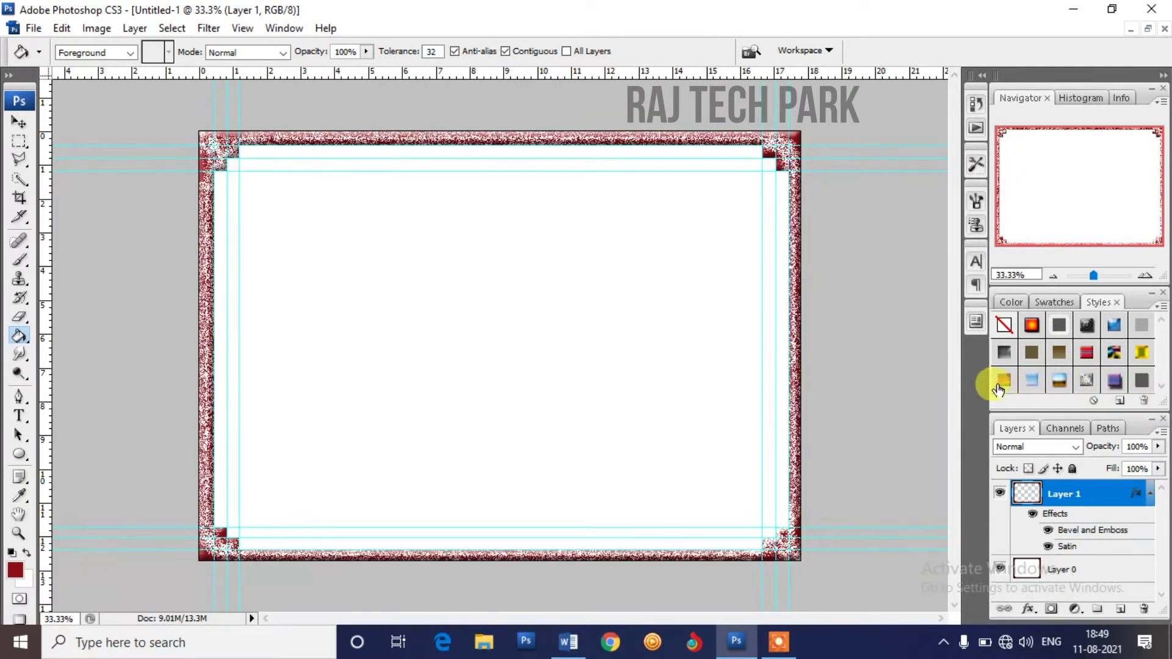
pyautogui.click(1000, 385)
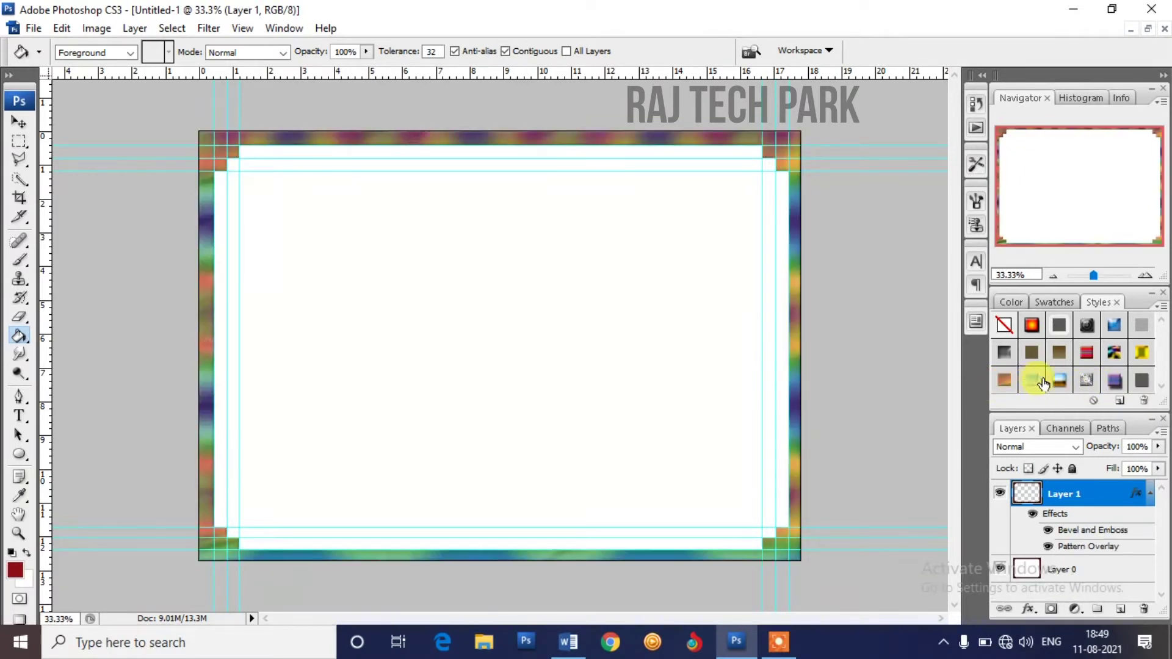
pyautogui.click(1141, 354)
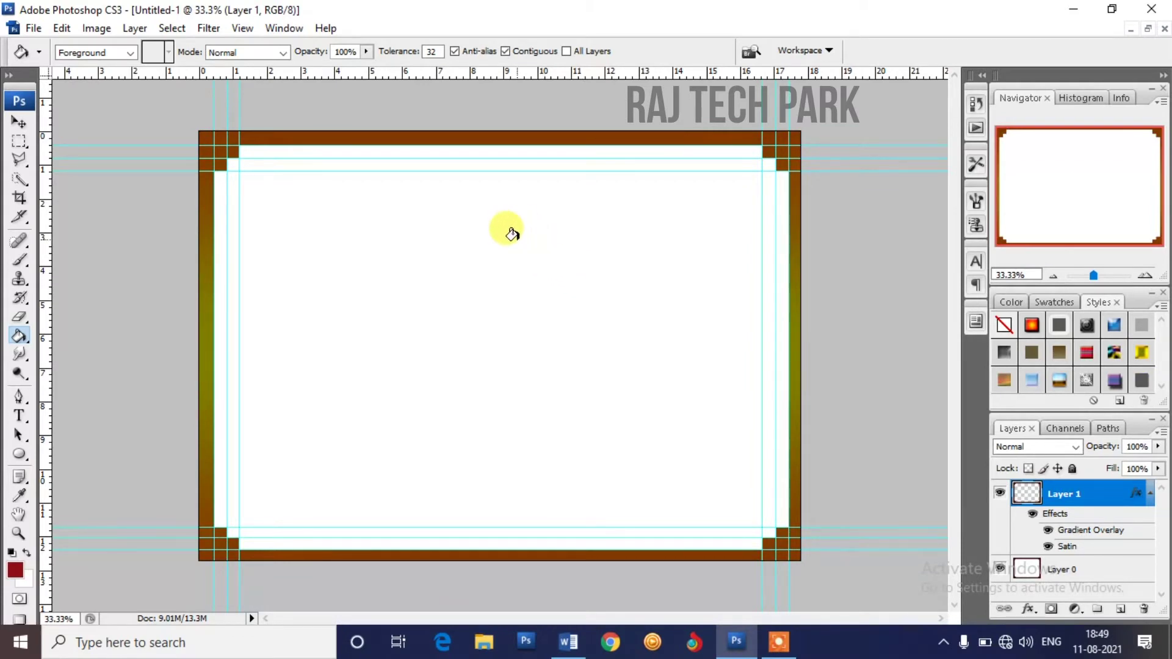
# Hide the guides on the canvas
pyautogui.click(285, 29)
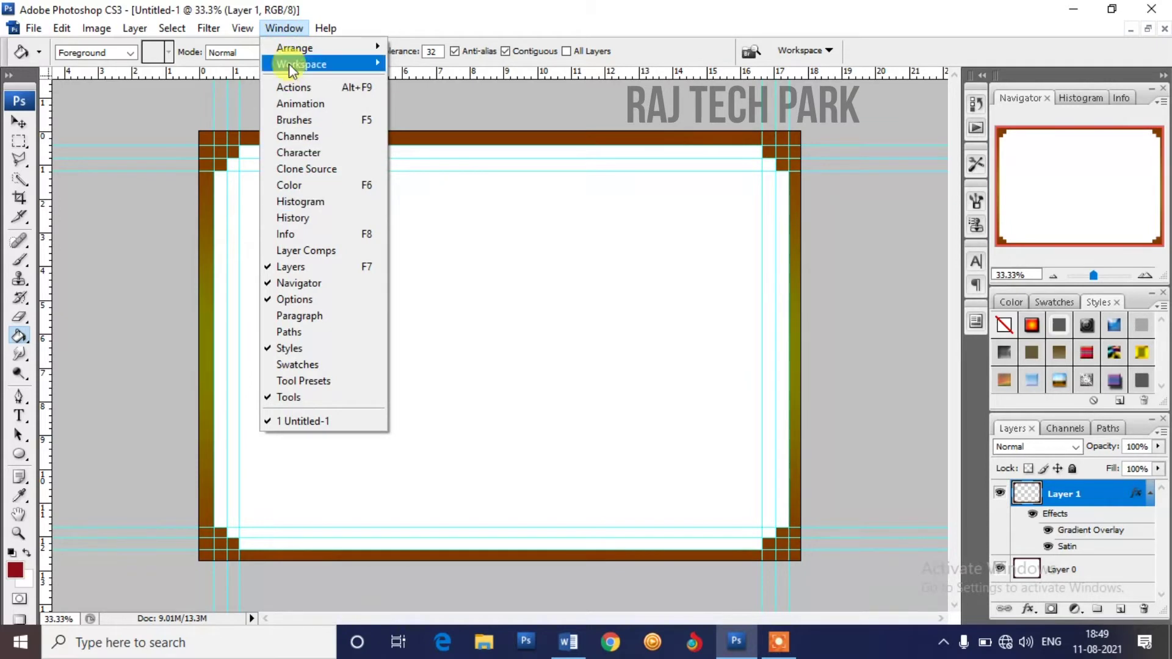
pyautogui.moveTo(244, 32)
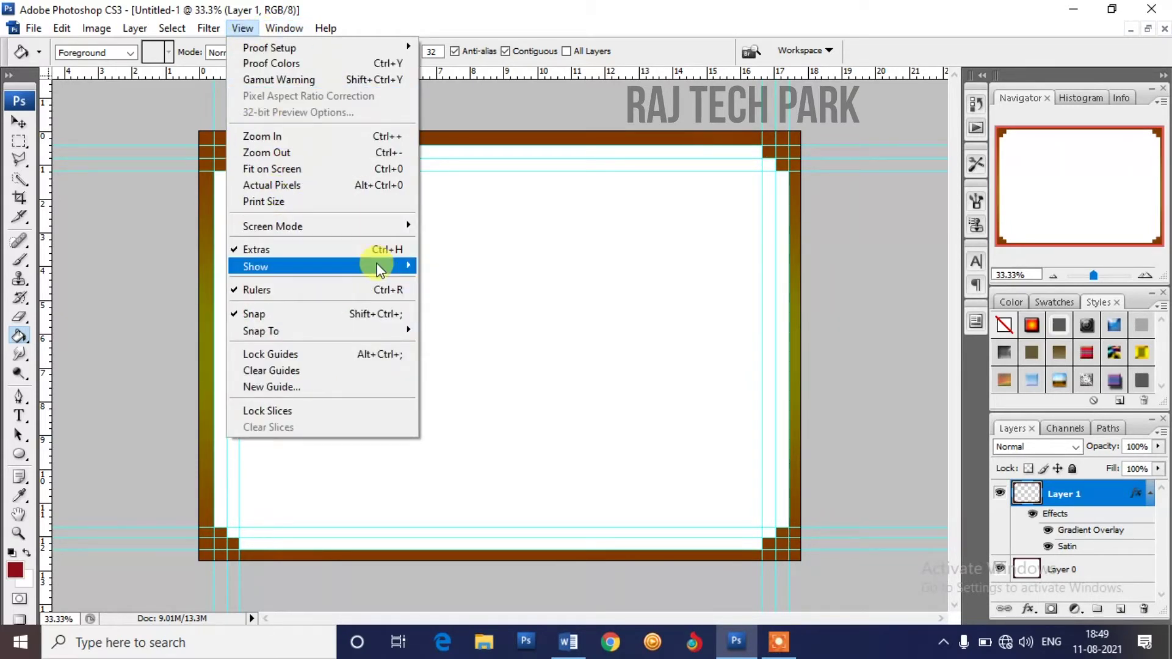
pyautogui.moveTo(374, 266)
pyautogui.click(455, 330)
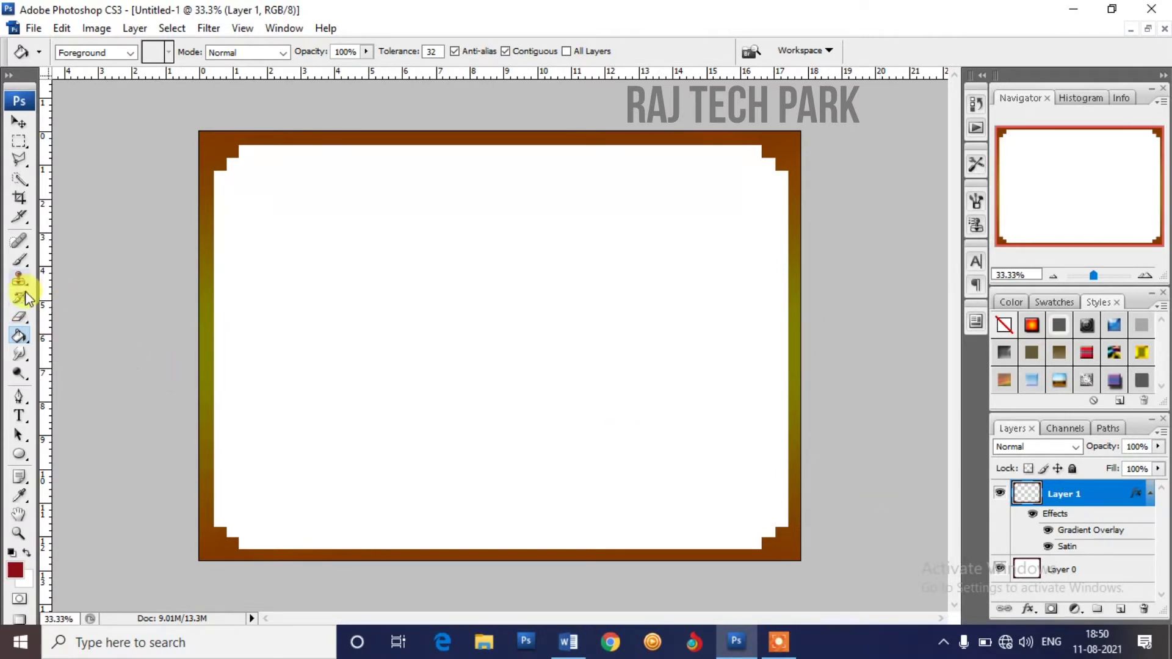
# Draw a paragraph text box across most of the white area and paste the certificate wording copied from the Microsoft Word document into it
pyautogui.click(20, 415)
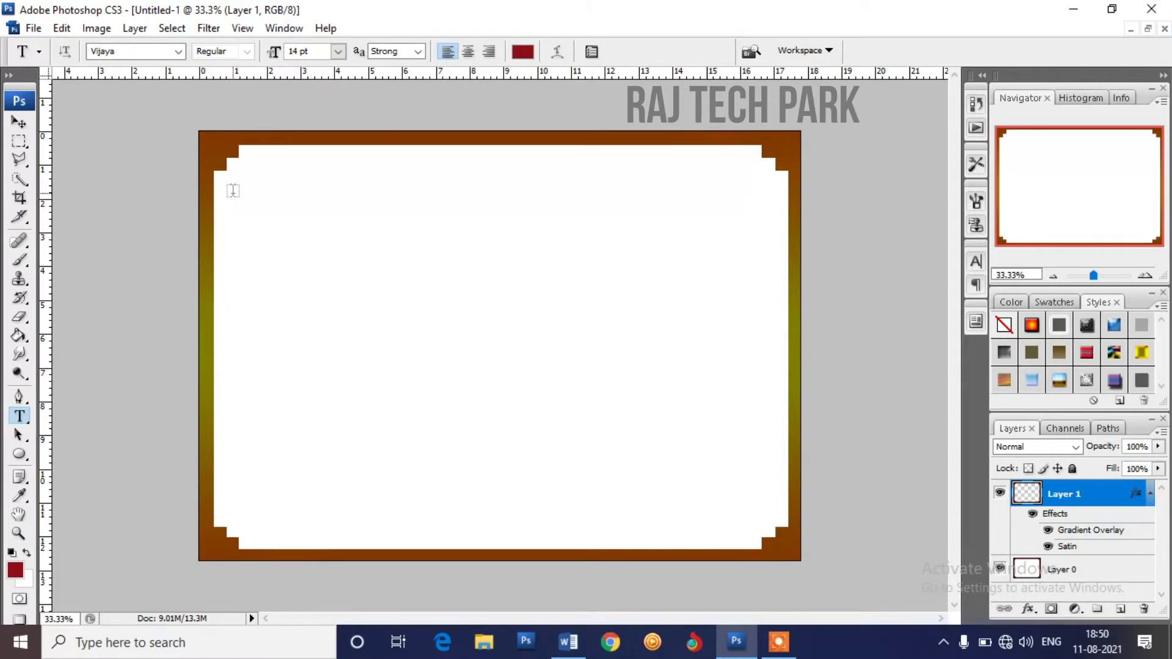
pyautogui.moveTo(232, 192); pyautogui.dragTo(765, 523)
pyautogui.hotkey('alt', 'Tab')
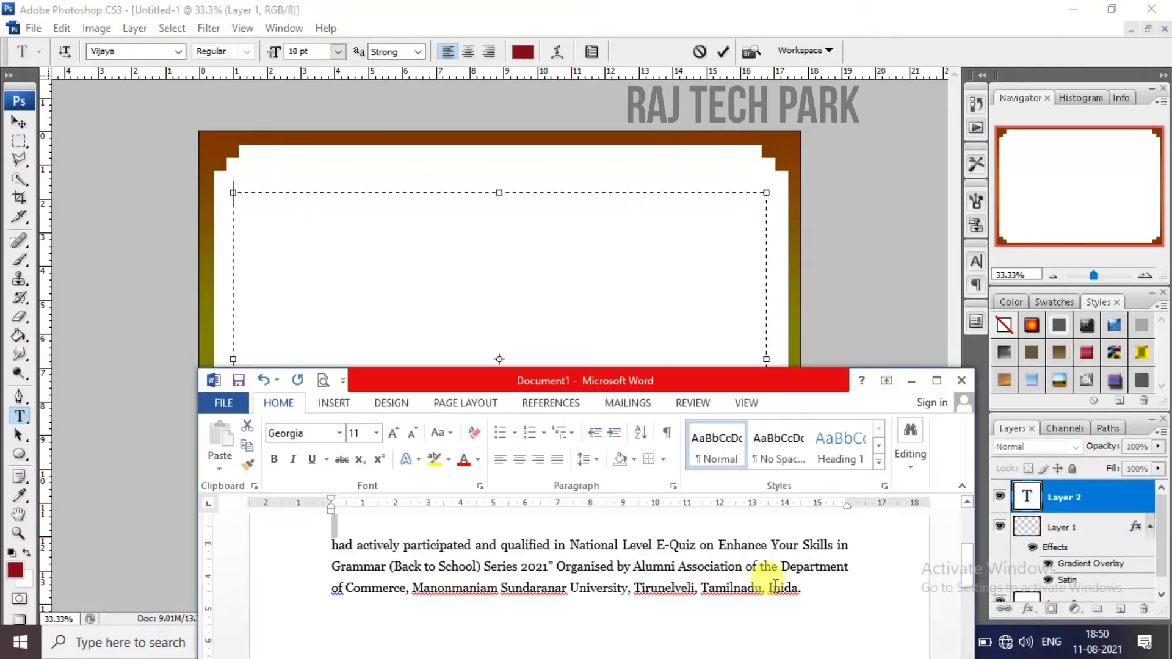
pyautogui.moveTo(818, 589); pyautogui.dragTo(536, 587)
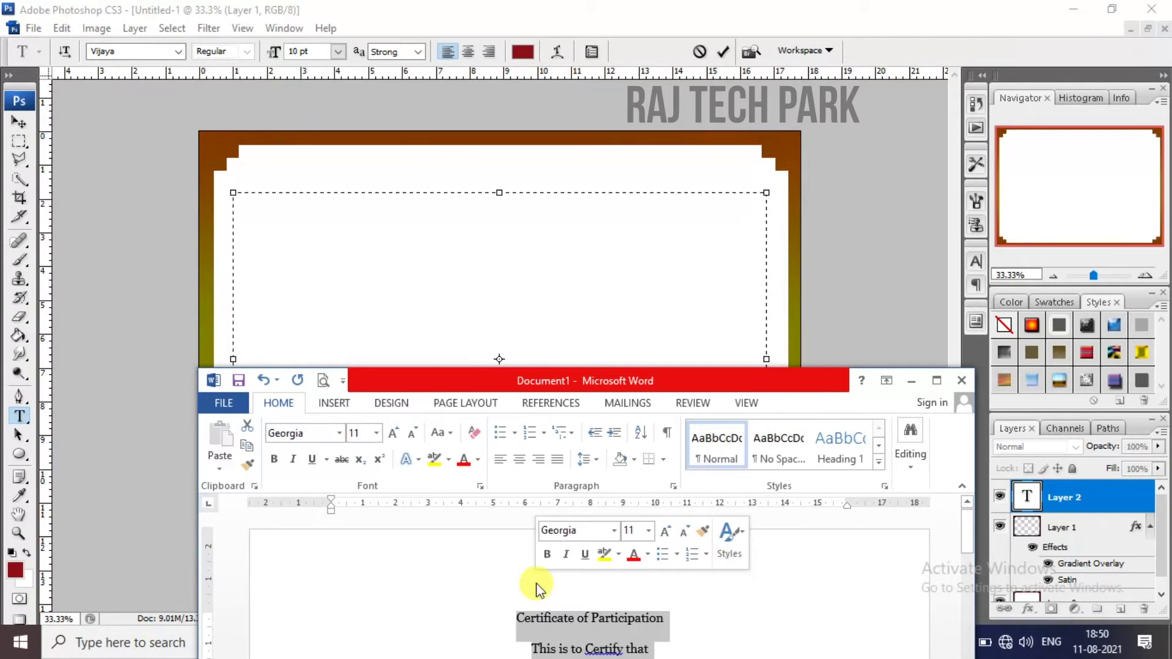
pyautogui.click(911, 380)
pyautogui.rightClick(278, 208)
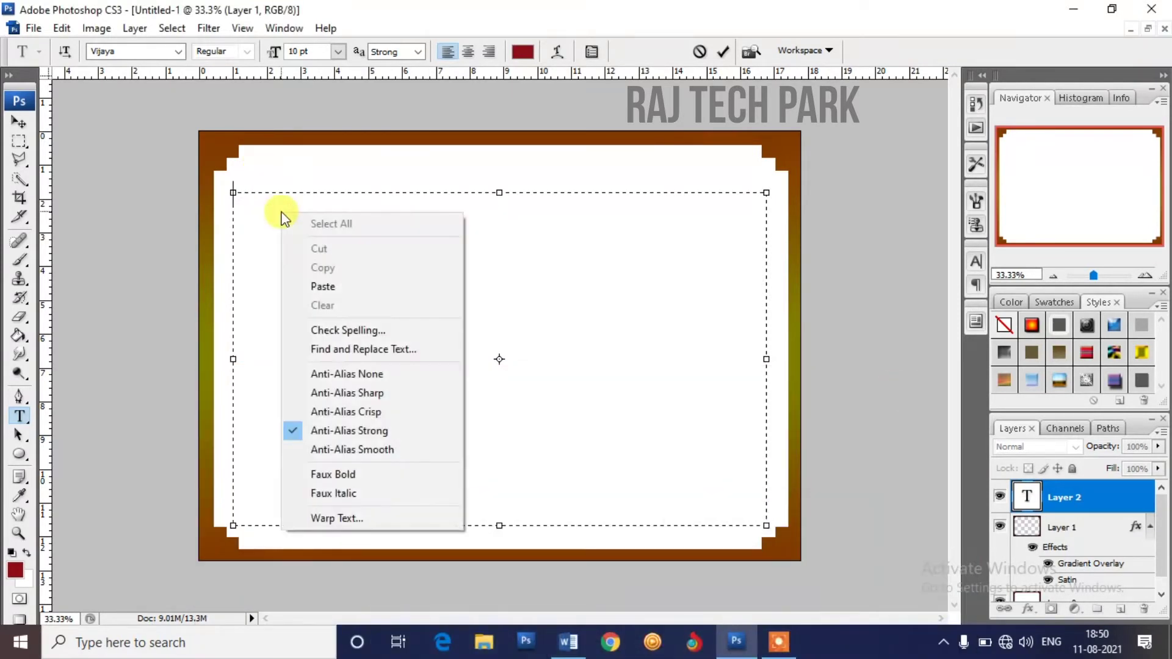
pyautogui.click(324, 286)
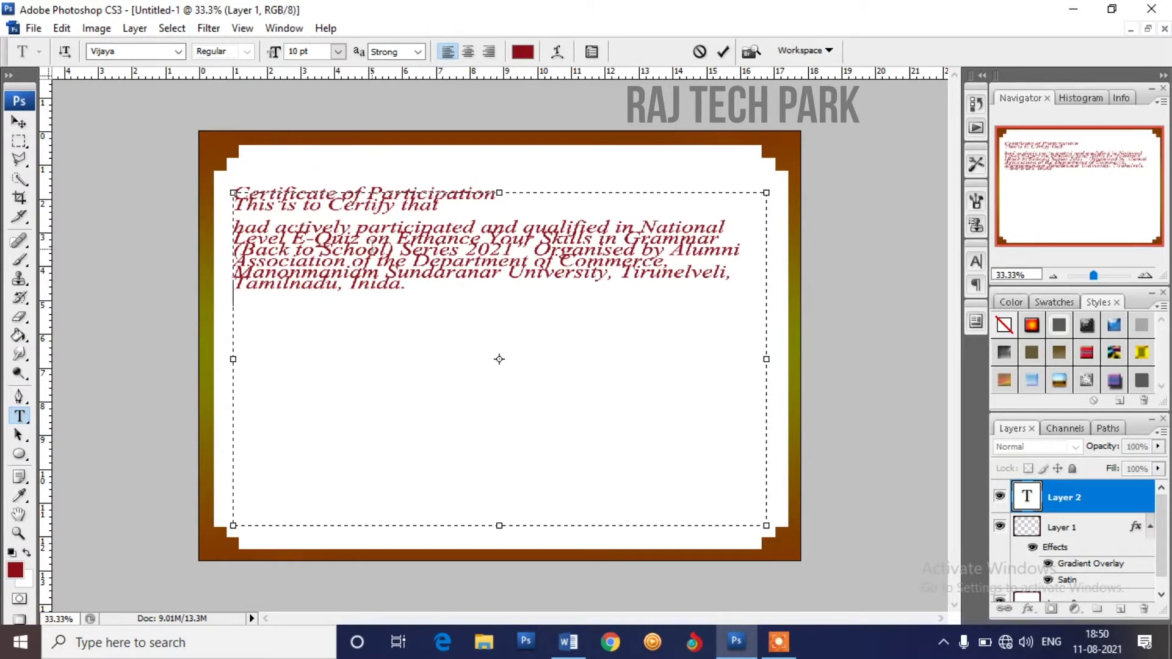
# Set the leading of all the pasted certificate text to 21.41 pt and commit the text
pyautogui.moveTo(415, 288); pyautogui.dragTo(234, 186)
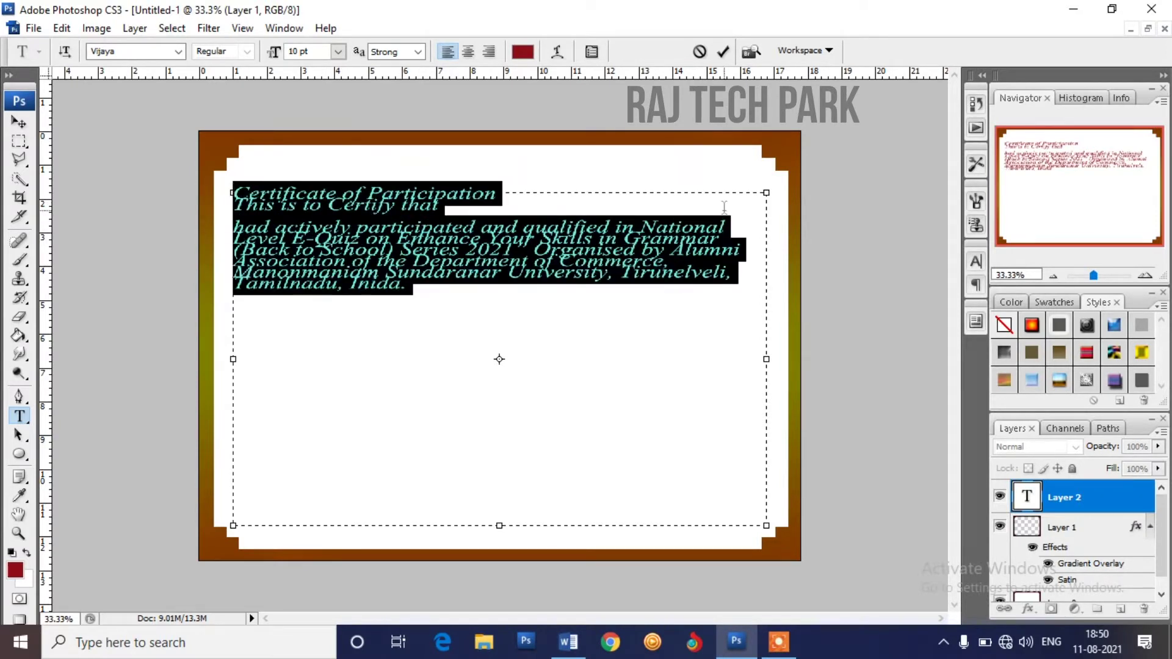
pyautogui.click(976, 261)
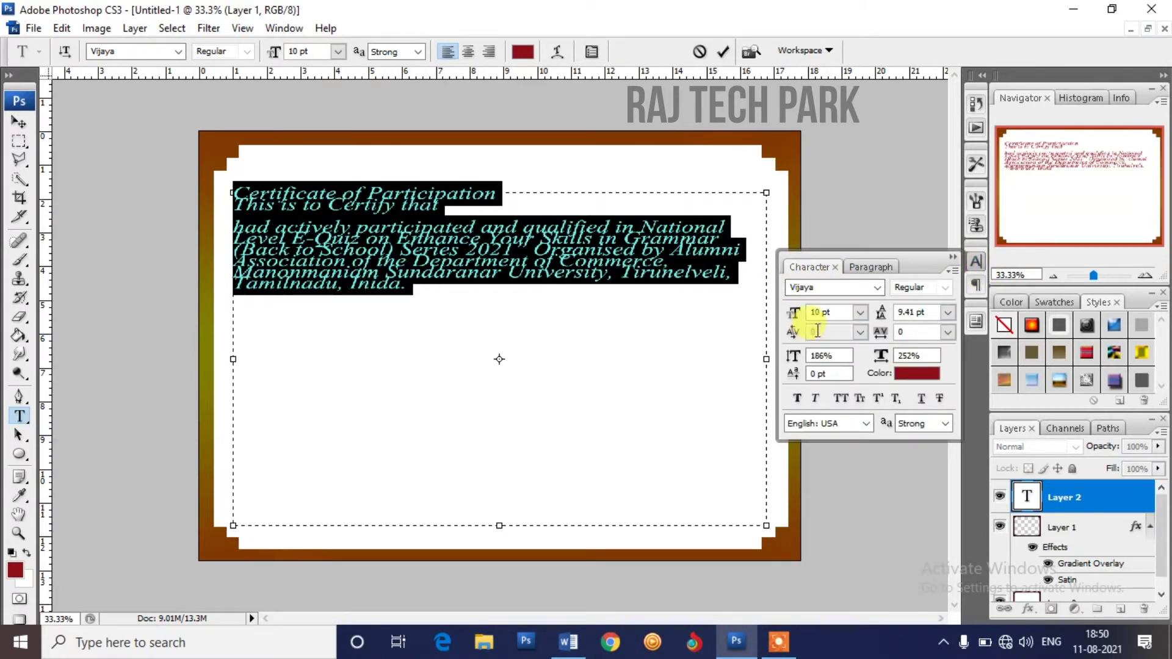
pyautogui.click(884, 268)
pyautogui.moveTo(881, 312)
pyautogui.mouseDown()
pyautogui.moveTo(870, 309)
pyautogui.moveTo(895, 317)
pyautogui.mouseUp()
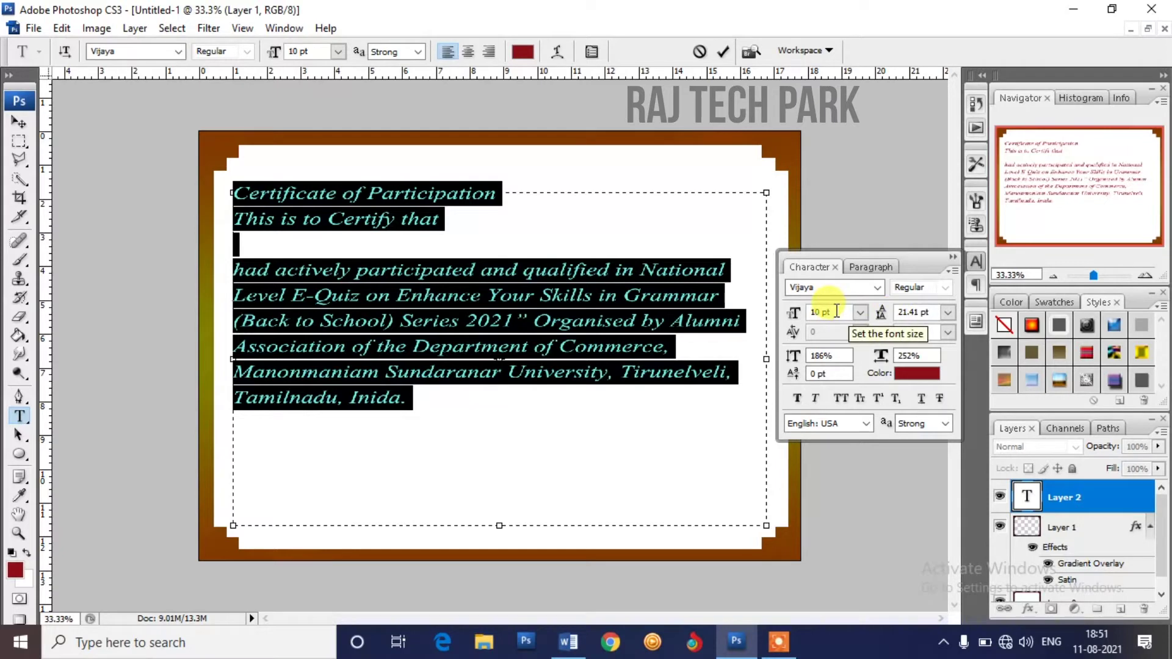
pyautogui.hotkey('ctrl', 'Return')
# Try merging the certificate text layer down into the border layer, and undo the merge
pyautogui.hotkey('ctrl', 'e')
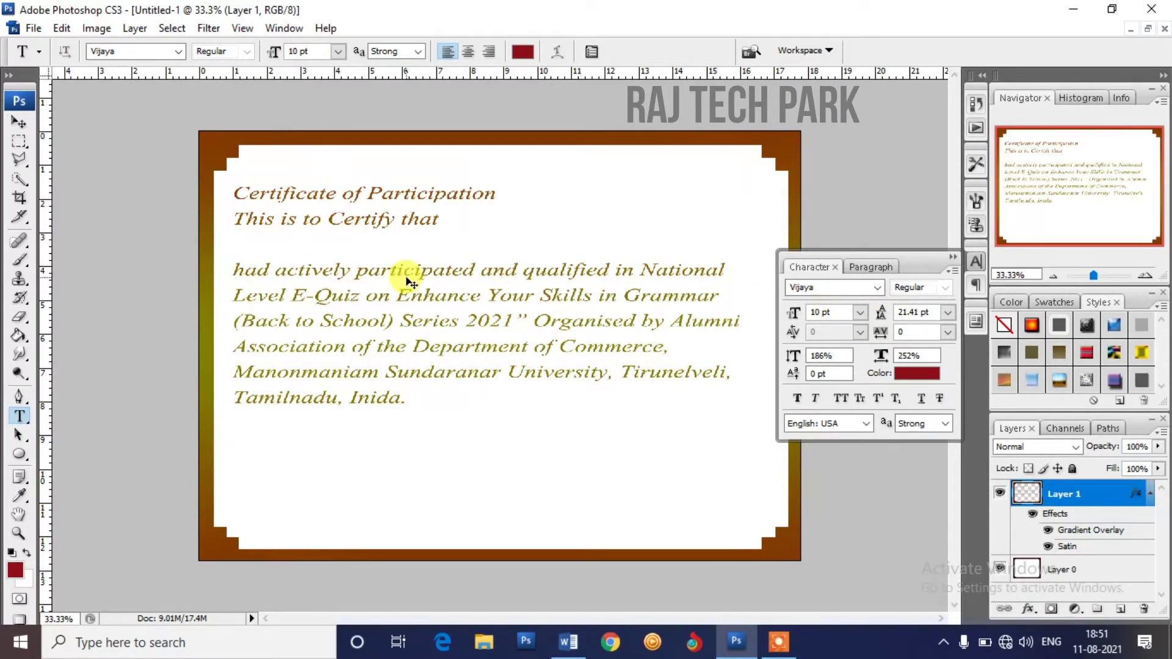
pyautogui.hotkey('ctrl', 'z')
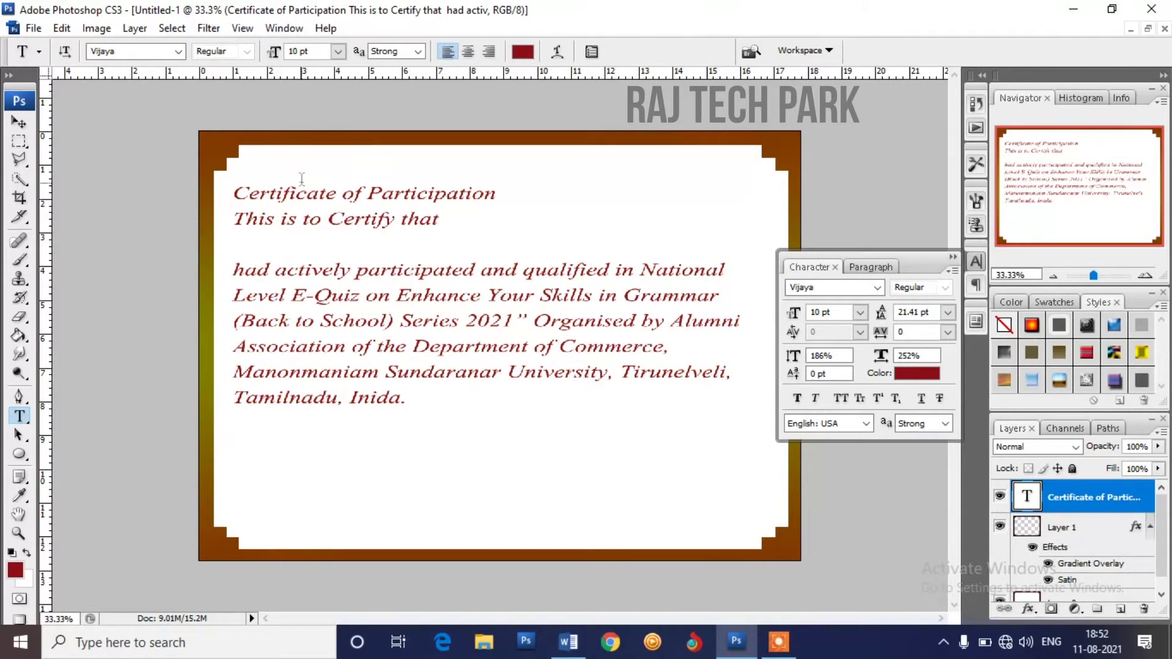
# Reopen the certificate text for editing and centre-align all of its lines
pyautogui.click(246, 186)
pyautogui.moveTo(231, 186); pyautogui.dragTo(386, 236)
pyautogui.hotkey('ctrl', 'z')
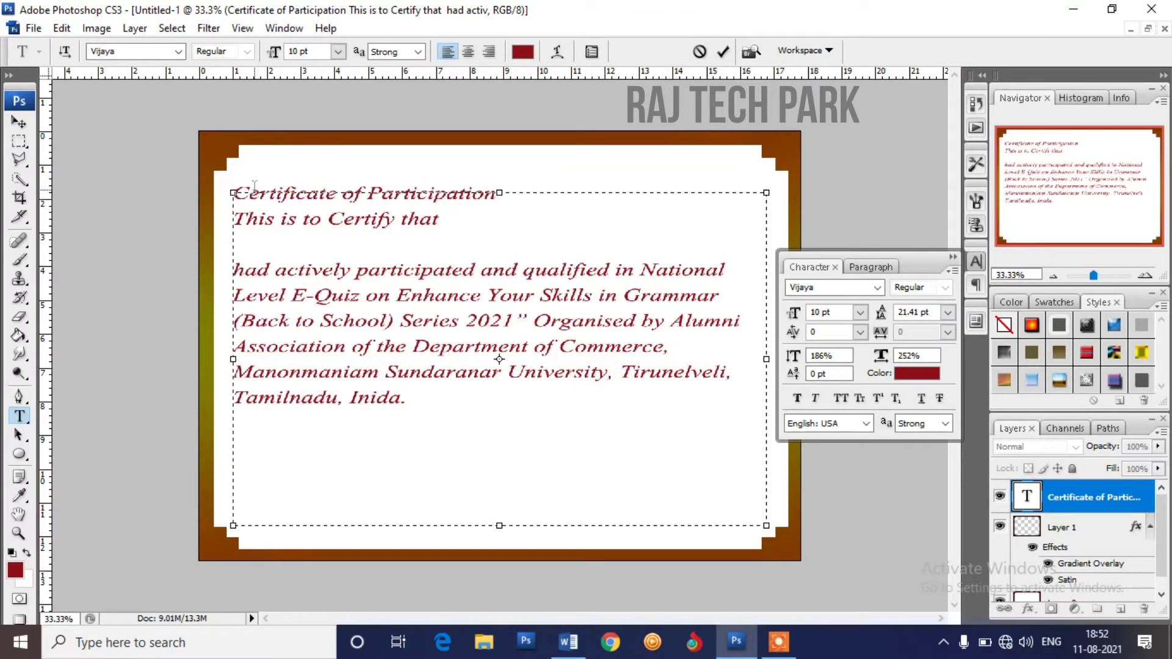
pyautogui.hotkey('ctrl', 'a')
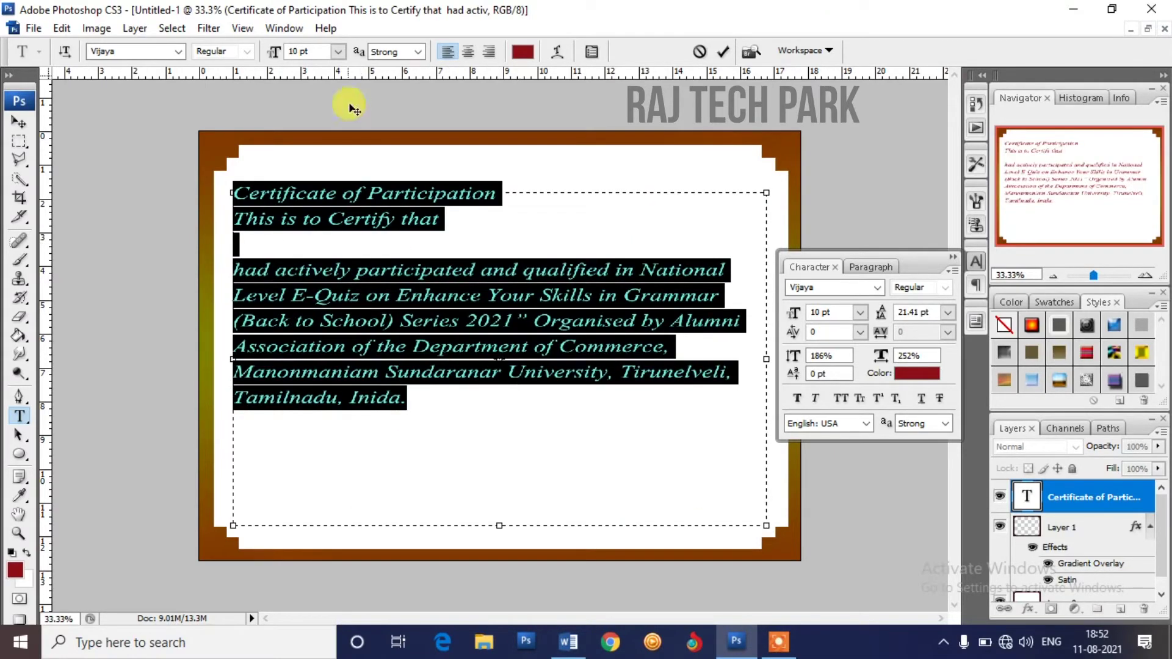
pyautogui.click(467, 50)
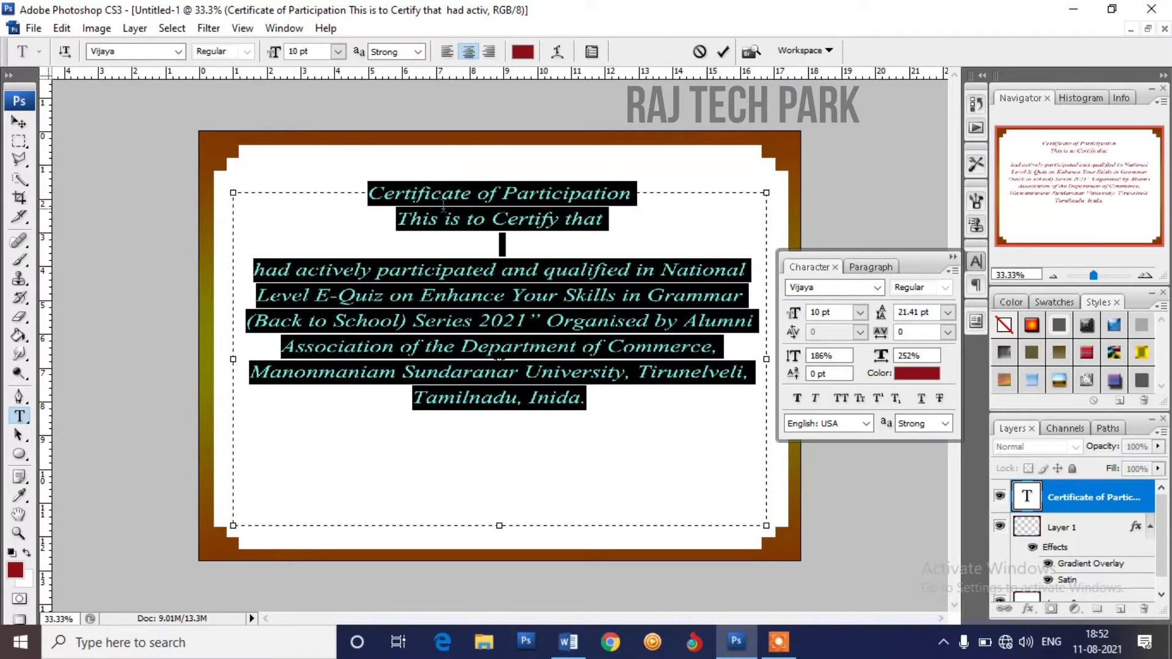
# Left-align the body paragraph from "had actively participated" through "Tamilnadu, Inida."
pyautogui.click(317, 269)
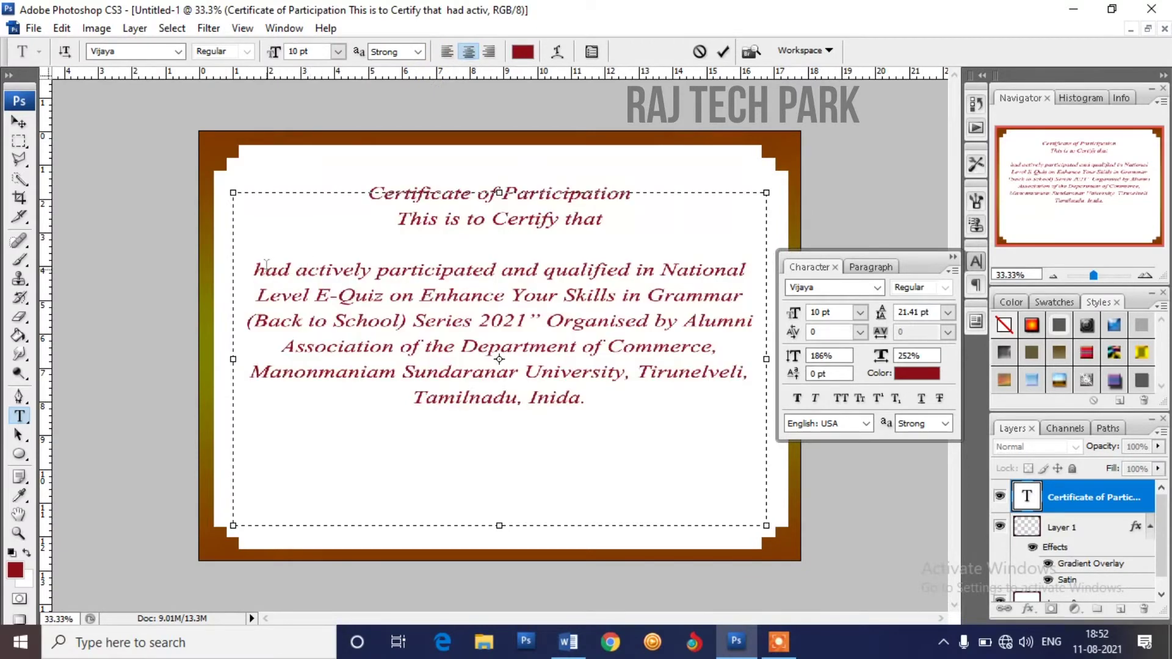
pyautogui.moveTo(255, 273); pyautogui.dragTo(600, 416)
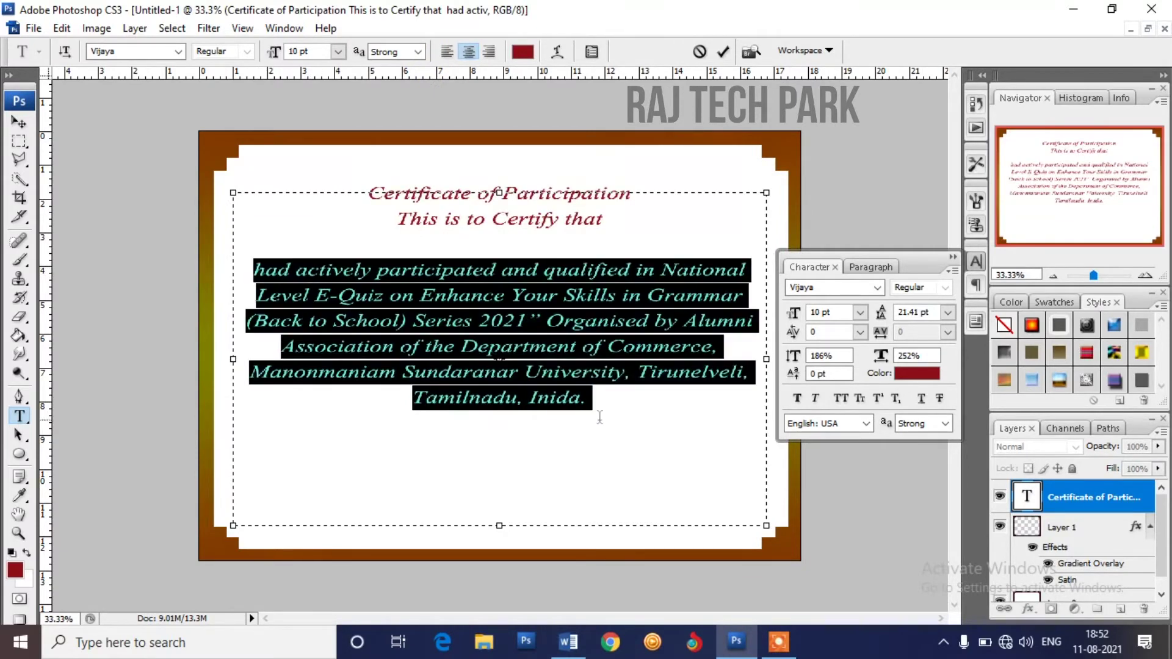
pyautogui.click(447, 51)
pyautogui.click(463, 290)
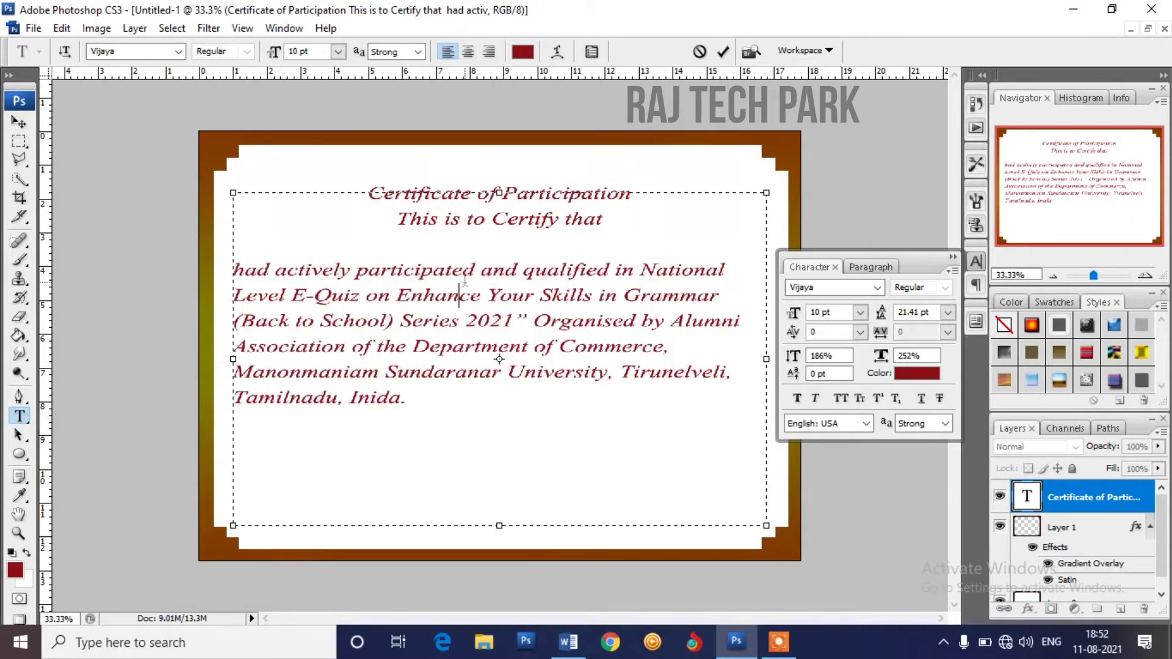
# Insert two blank lines above the "Certificate of Participation" heading
pyautogui.click(368, 194)
pyautogui.press('Return')
pyautogui.press('Return')
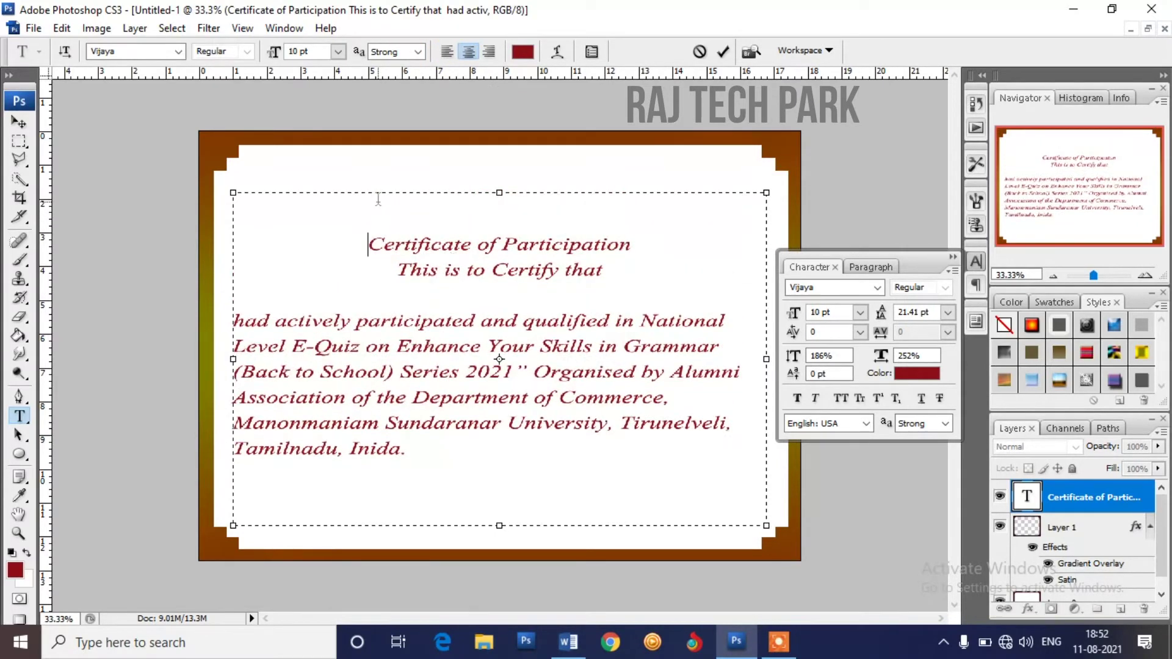